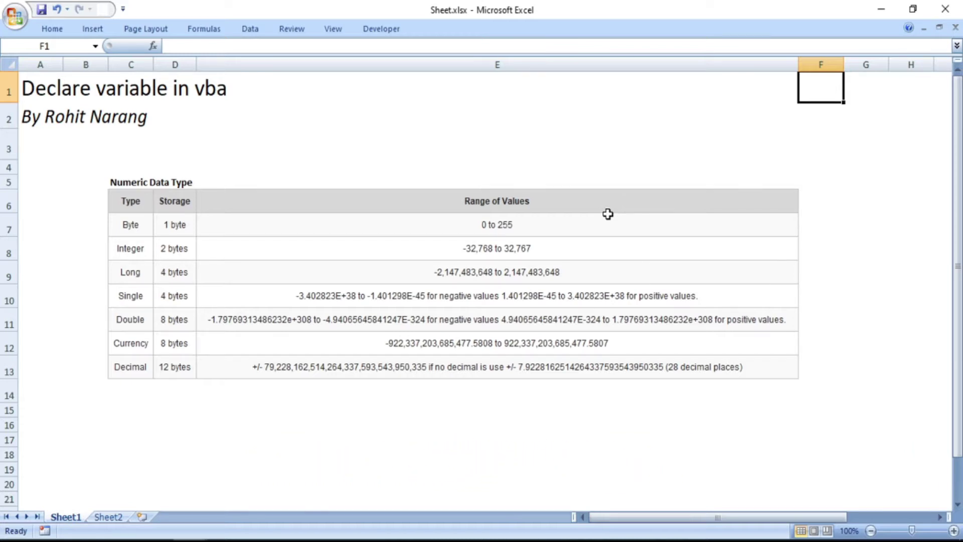
Step: Switch to the VBA.xlsx workbook that lists the ten VBA video topics
key("ctrl+Tab")
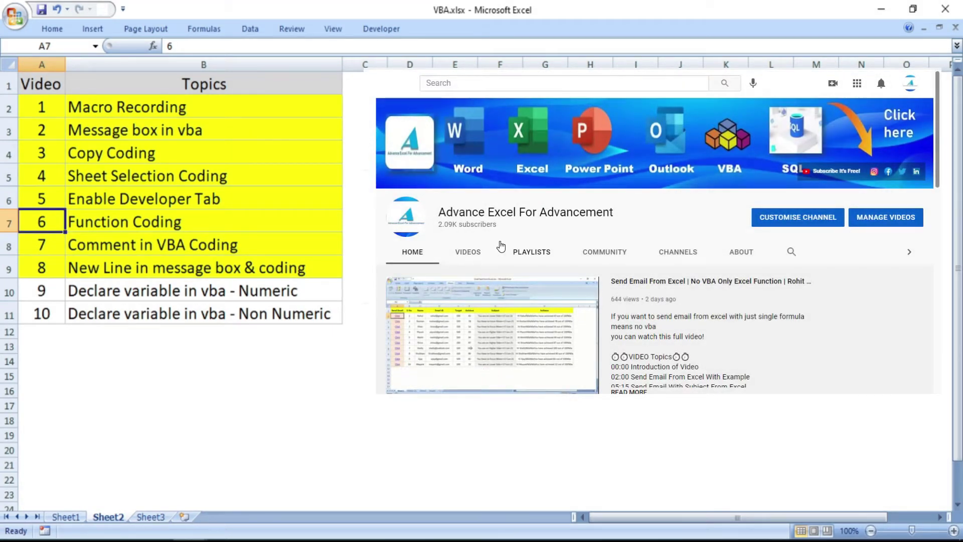
Step: Select video topics 1 to 8 (A2:B9) in the VBA.xlsx list
key("Down")
key("Down")
key("shift+Right")
key("shift+Up")
key("shift+Up")
key("shift+Up")
key("shift+Up")
key("shift+Up")
key("shift+Up")
key("shift+Up")
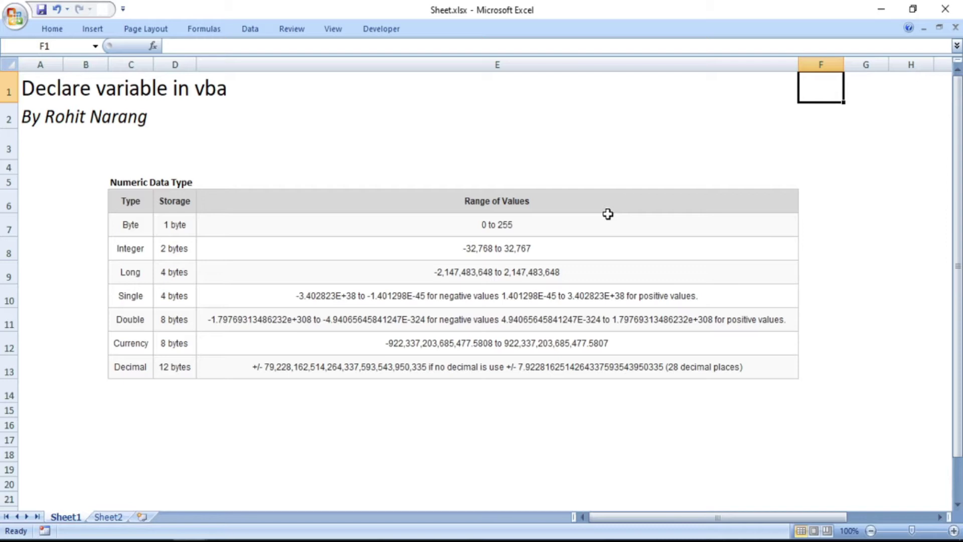
Step: Open Sheet2's macro code with Alt+F11, moving the editor aside so Sheet2's cells stay visible
key("ctrl+Page_Down")
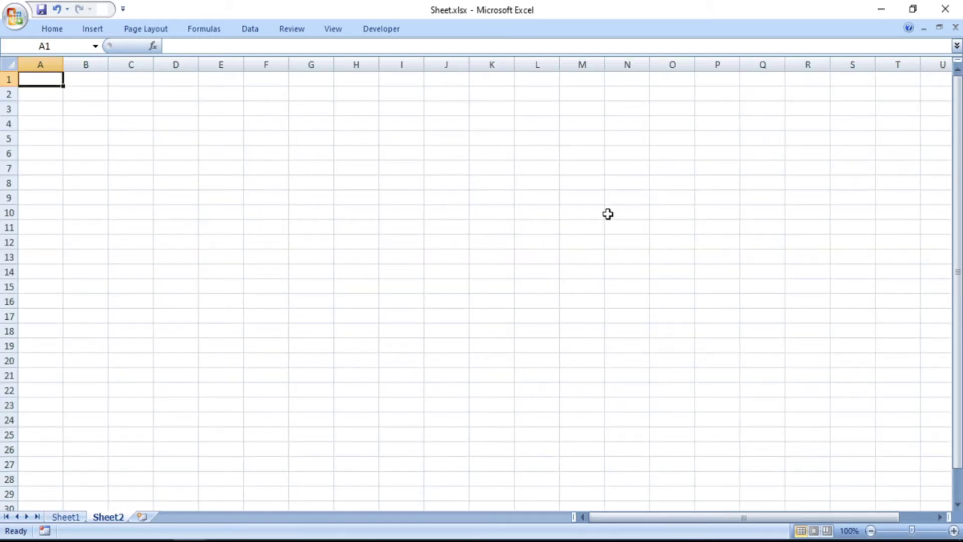
key("alt+F11")
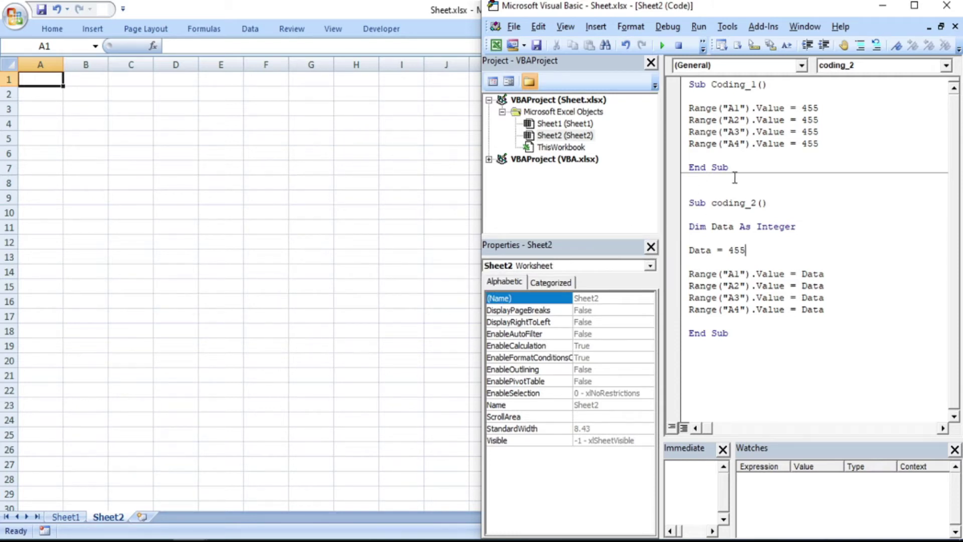
left_click(753, 171)
left_click_drag(754, 172, 686, 80)
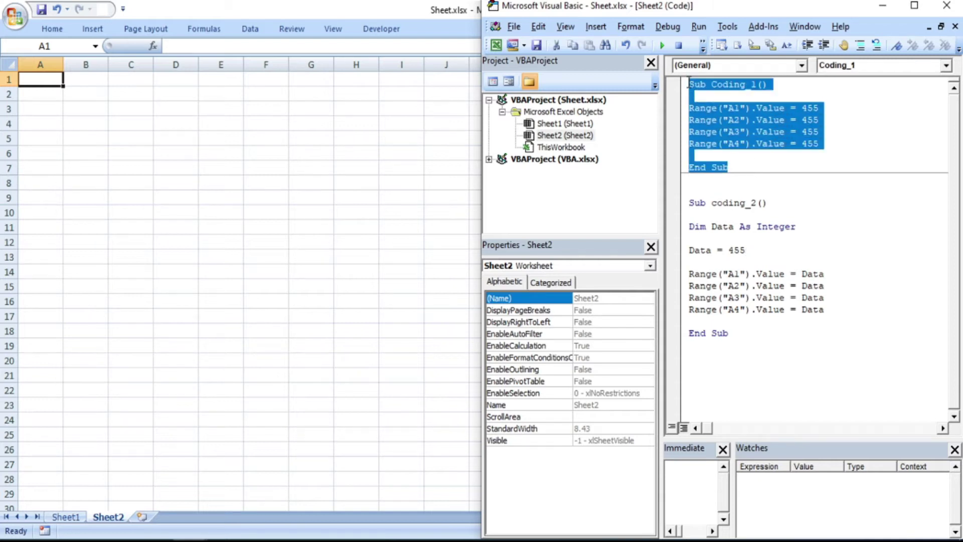
left_click_drag(703, 7, 379, 6)
left_click(467, 125)
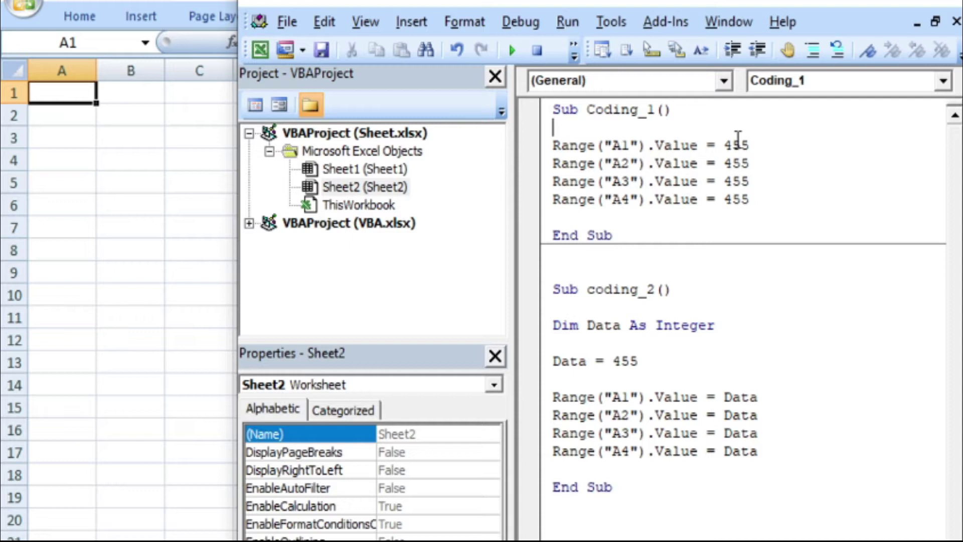
Step: Step through Coding_1 line by line, writing 455 into A1, A2, A3 and A4
key("F8")
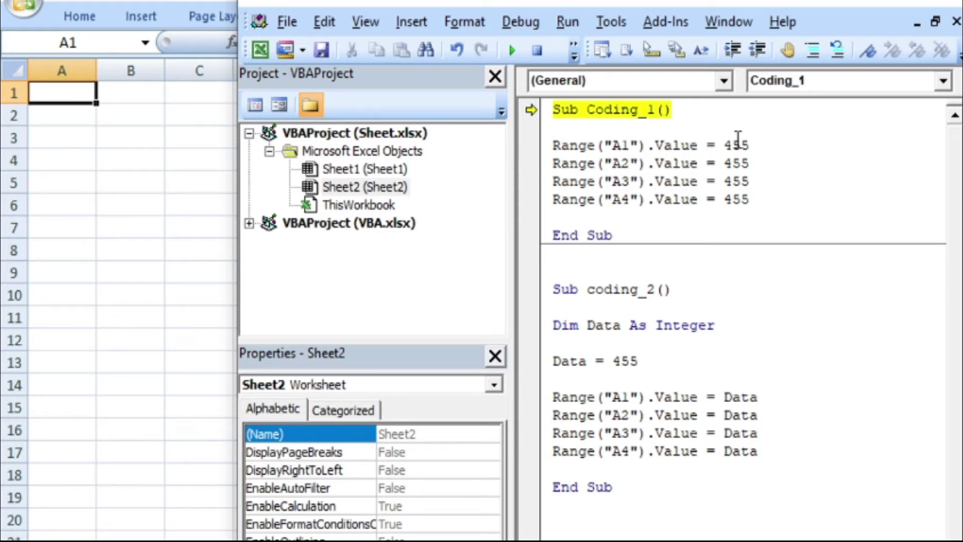
key("F8")
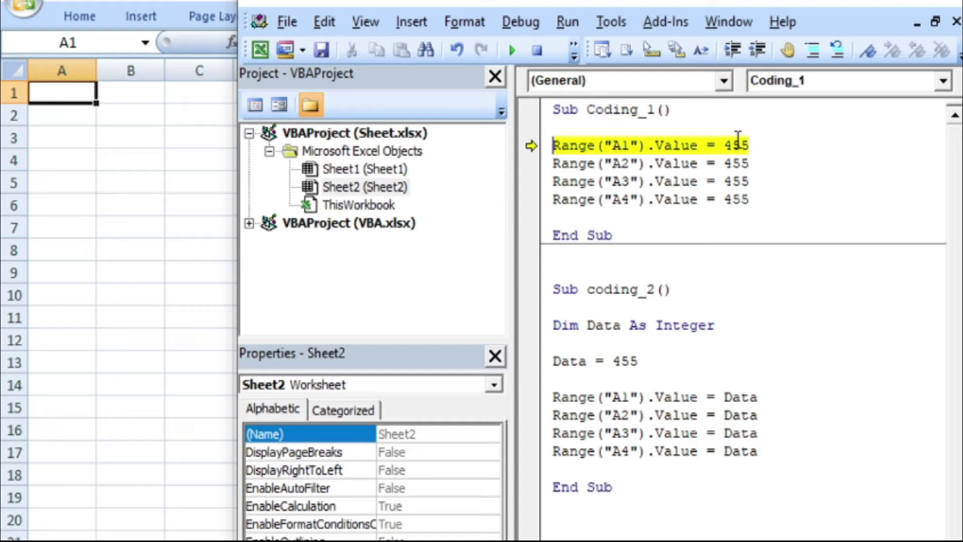
key("F8")
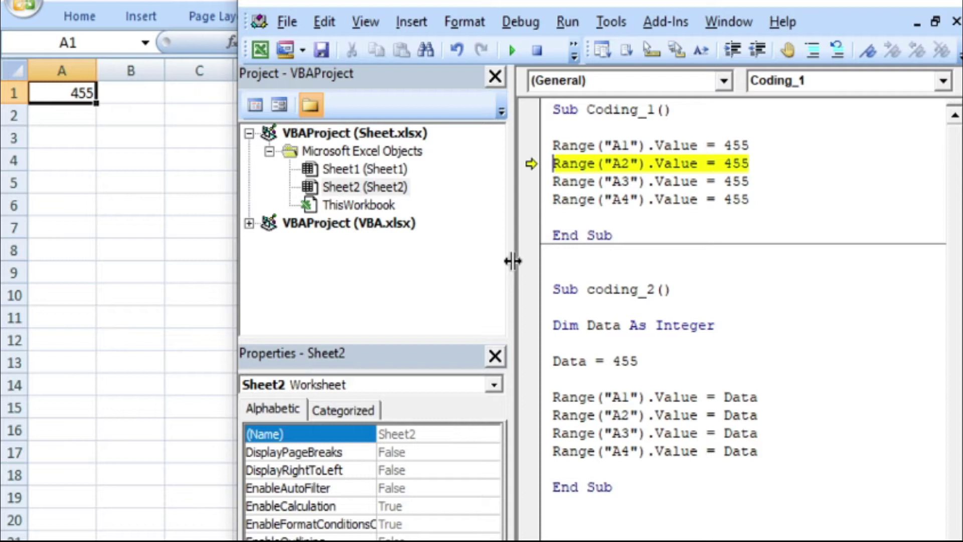
key("F8")
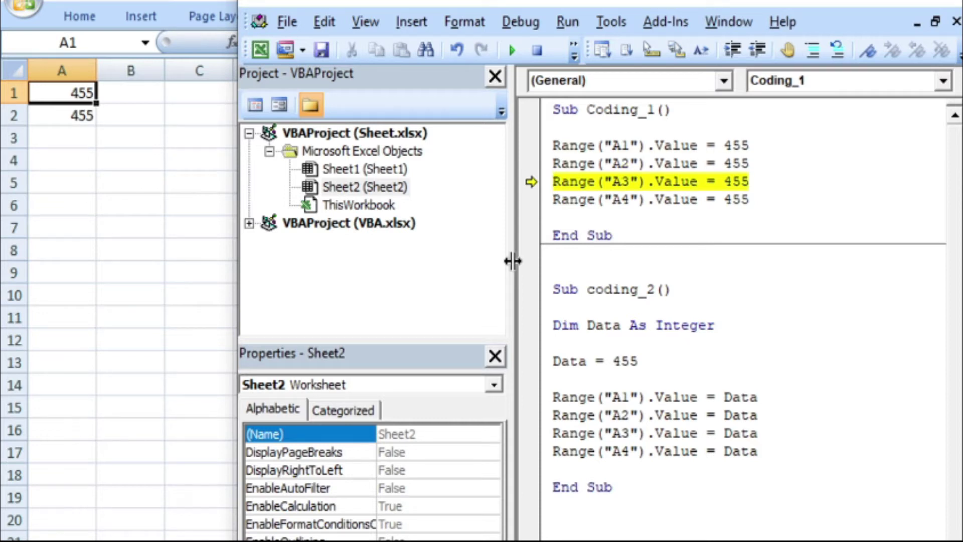
key("F8")
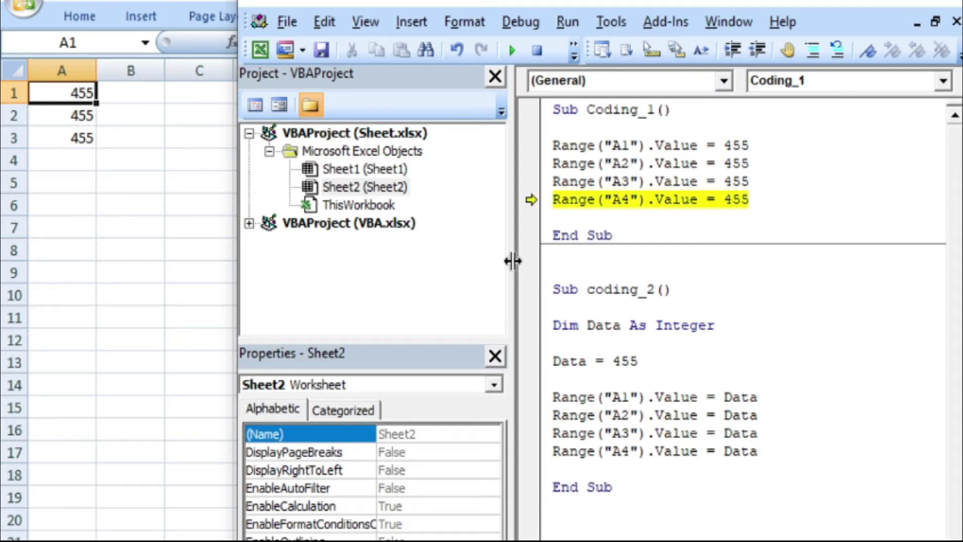
key("F8")
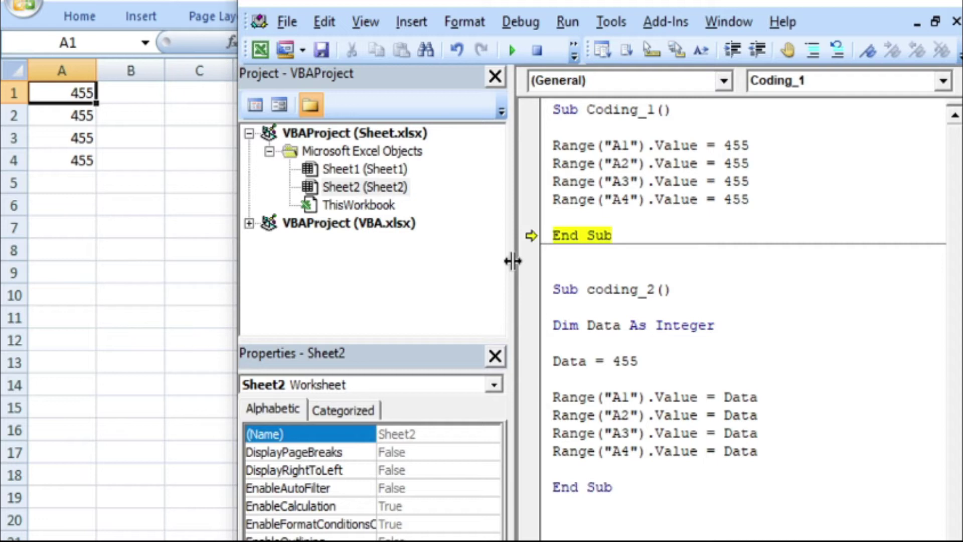
key("F8")
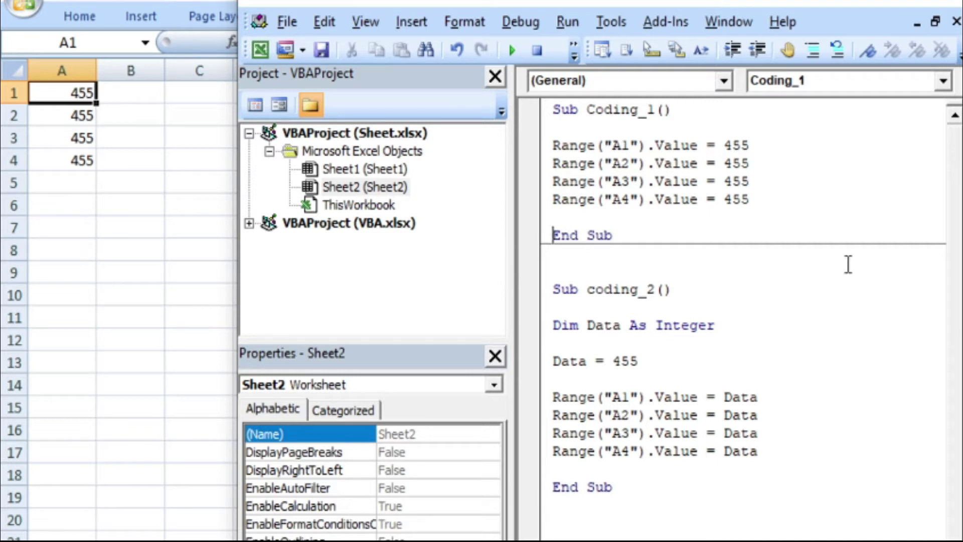
Step: Highlight the four Range assignment lines and change A1's value from 455 to 644
left_click(766, 144)
left_click(747, 216)
left_click_drag(747, 216, 699, 135)
left_click(761, 144)
double_click(762, 144)
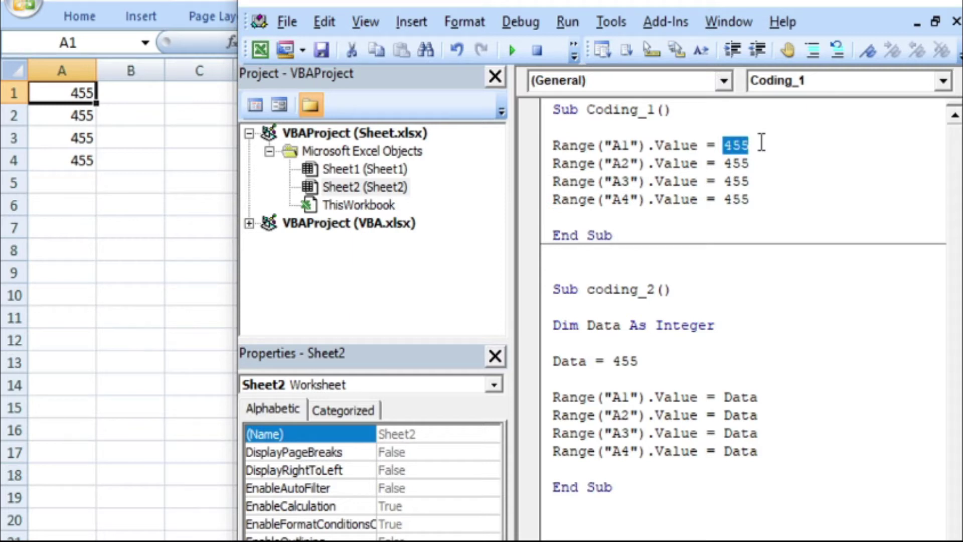
key("BackSpace")
type("644")
key("Up")
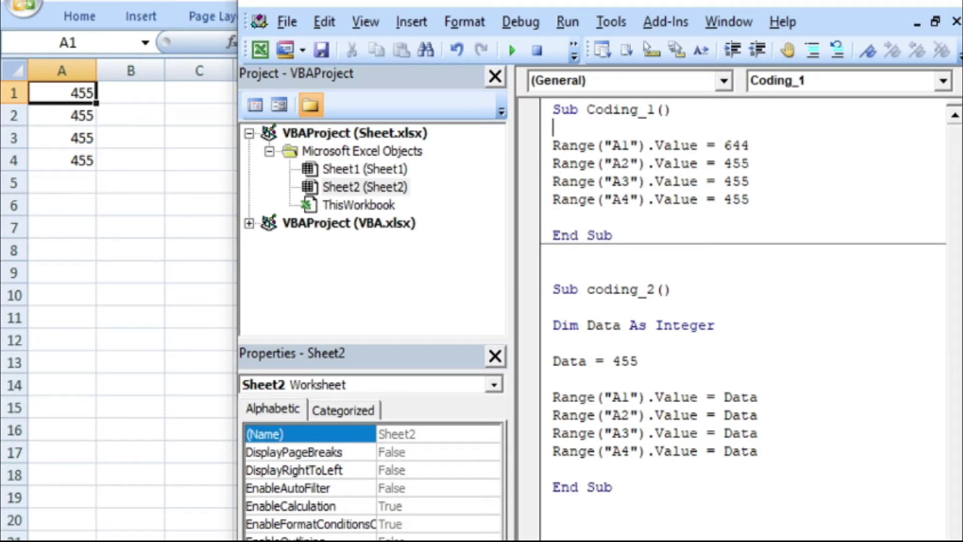
Step: Change the A2 and A3 values to 644, then highlight the Dim Data As Integer declaration
left_click(790, 163)
key("BackSpace")
key("BackSpace")
key("BackSpace")
type("644")
left_click_drag(751, 181, 722, 181)
type("644")
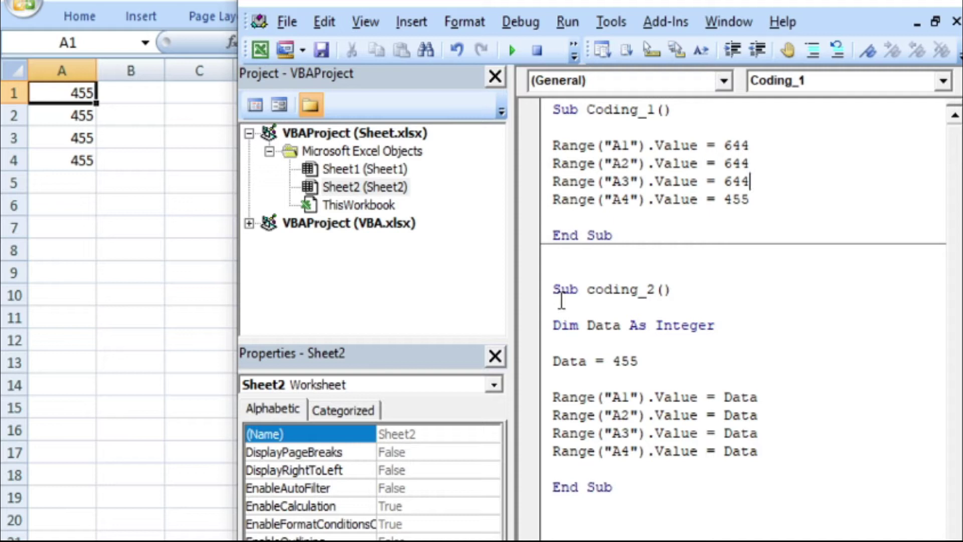
left_click_drag(554, 325, 717, 326)
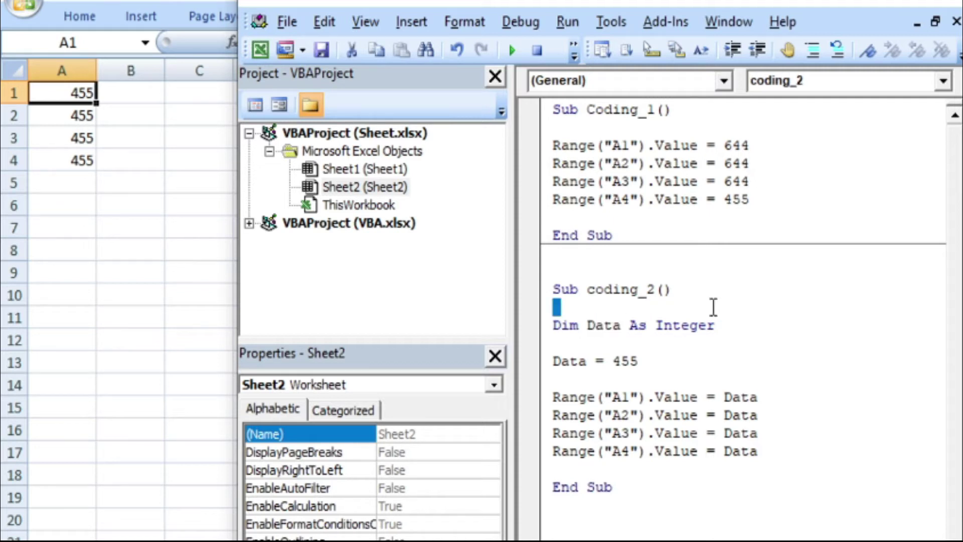
left_click(667, 343)
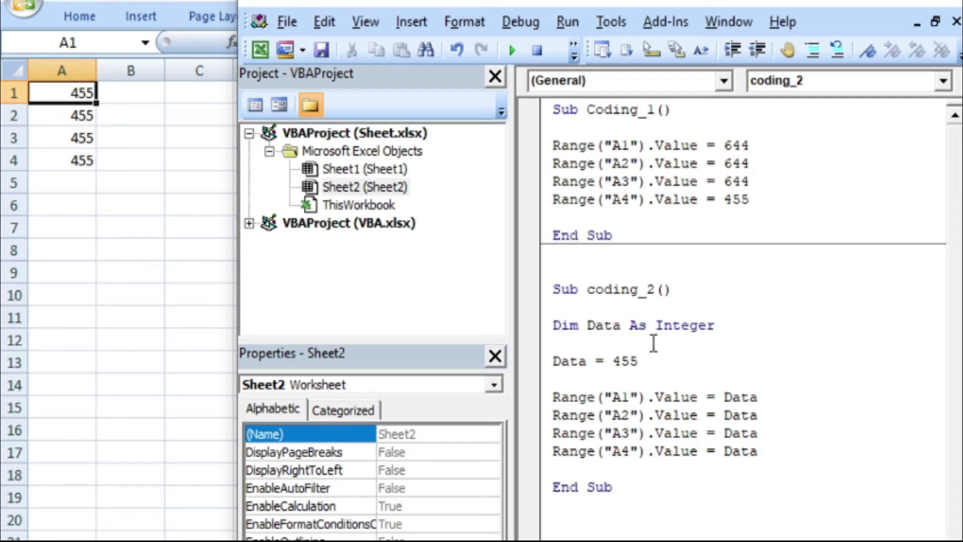
double_click(618, 327)
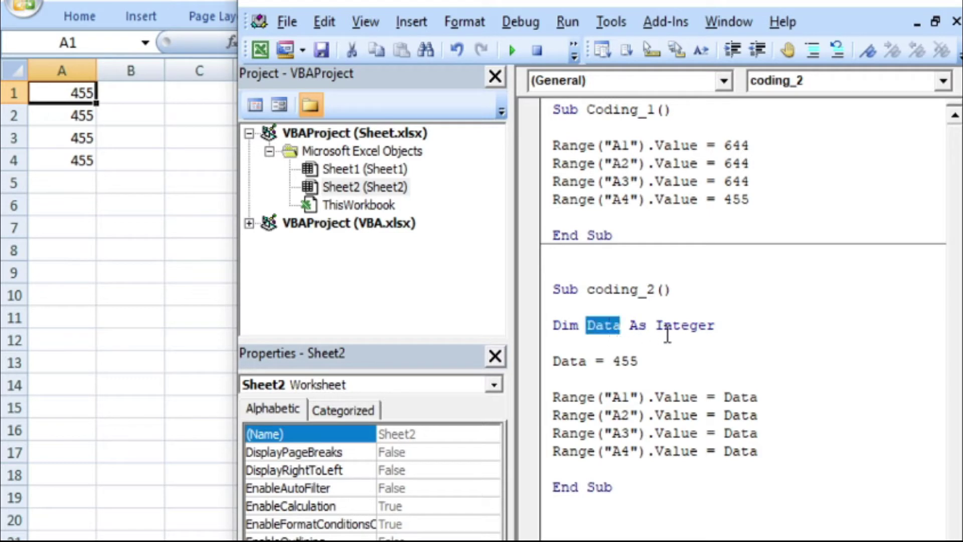
double_click(681, 327)
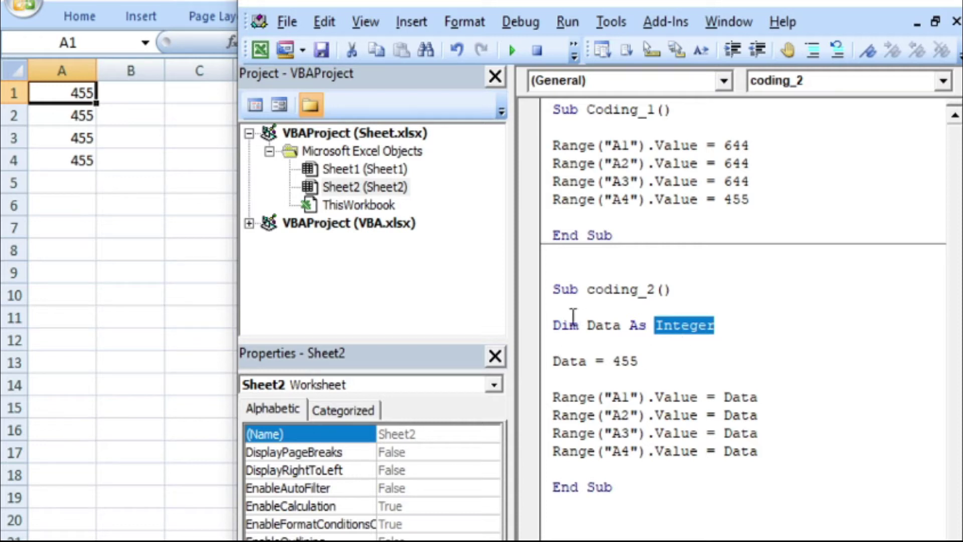
double_click(565, 325)
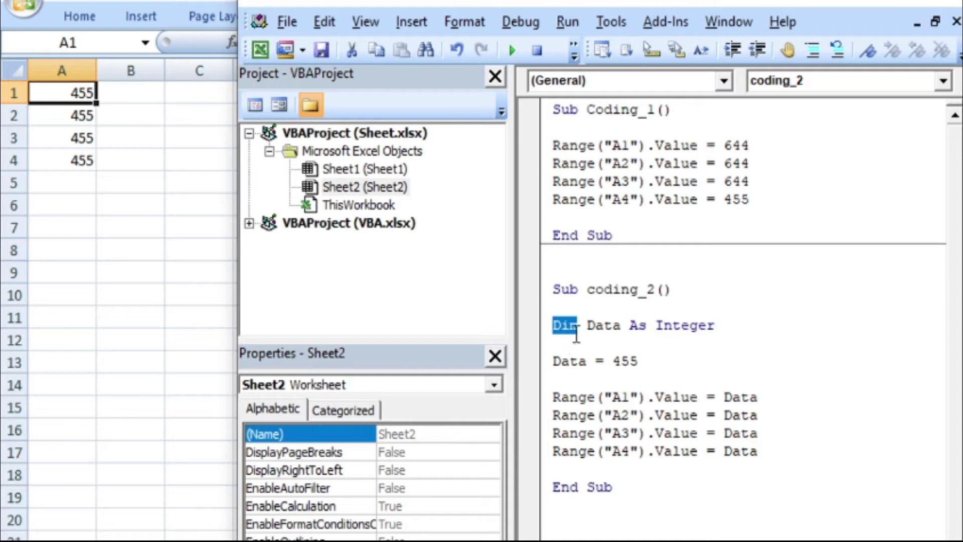
double_click(608, 326)
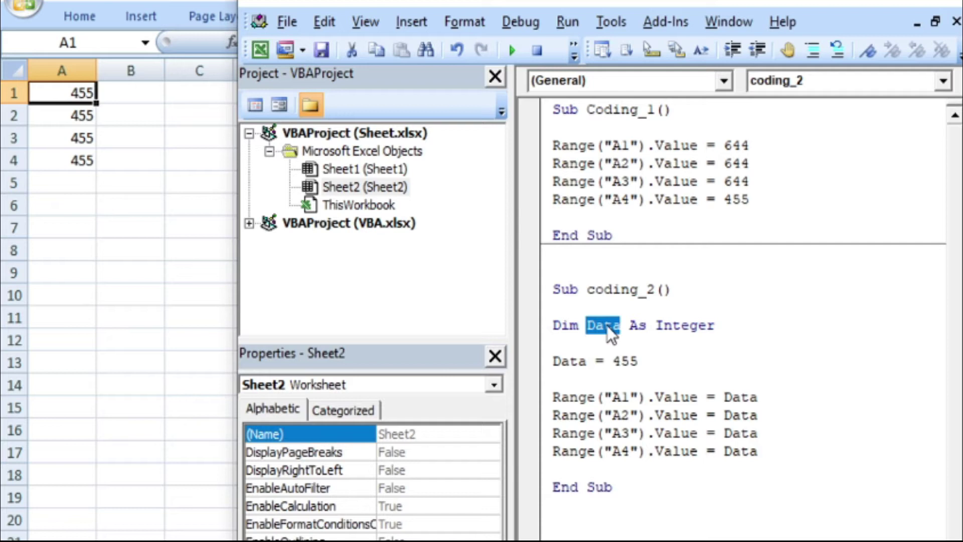
key("Right")
key("Right")
key("Right")
key("Right")
key("Right")
key("Right")
key("Right")
double_click(569, 361)
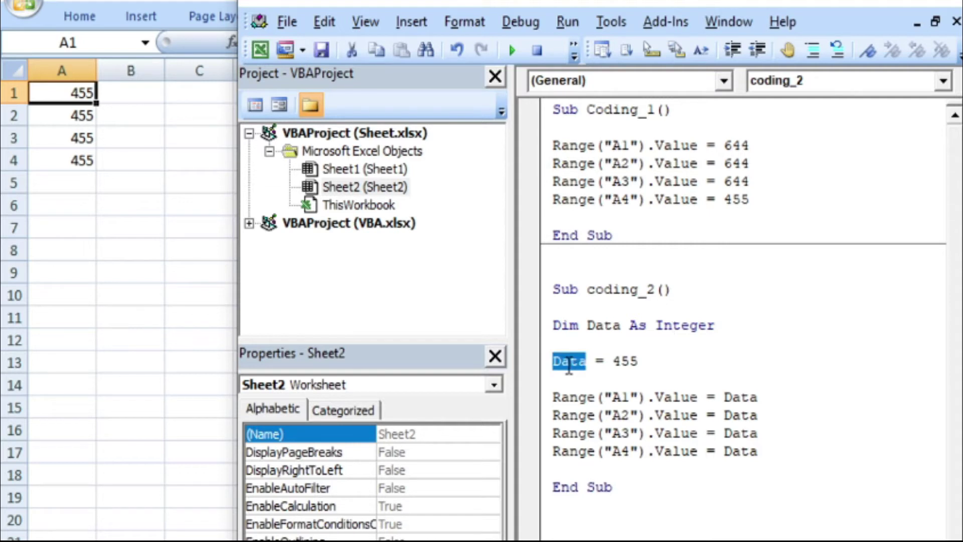
left_click(625, 364)
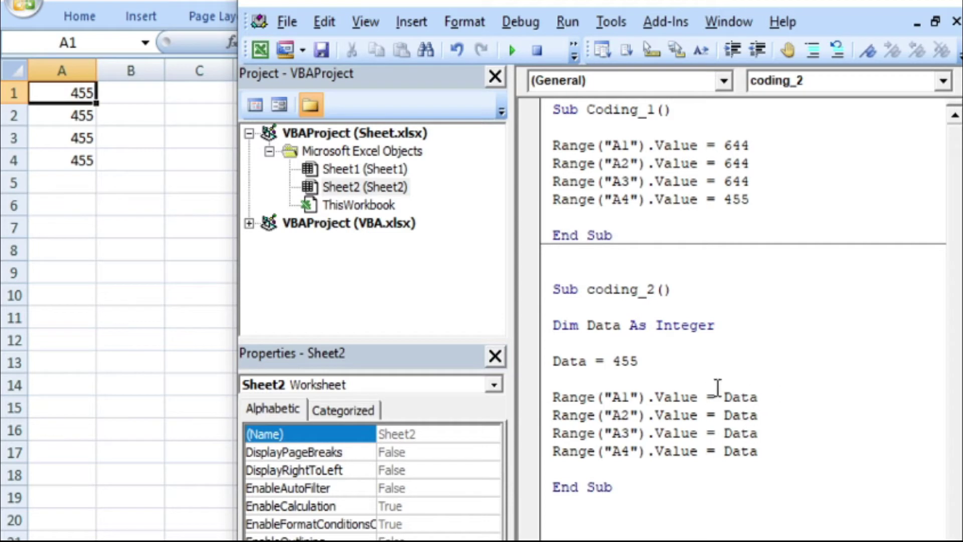
left_click(667, 351)
key("F8")
key("F8")
key("F8")
key("F8")
key("F8")
key("F8")
key("F8")
key("F8")
Step: Assign 644 to Data in coding_2 and step through it, writing 644 into A1 and A2
double_click(630, 360)
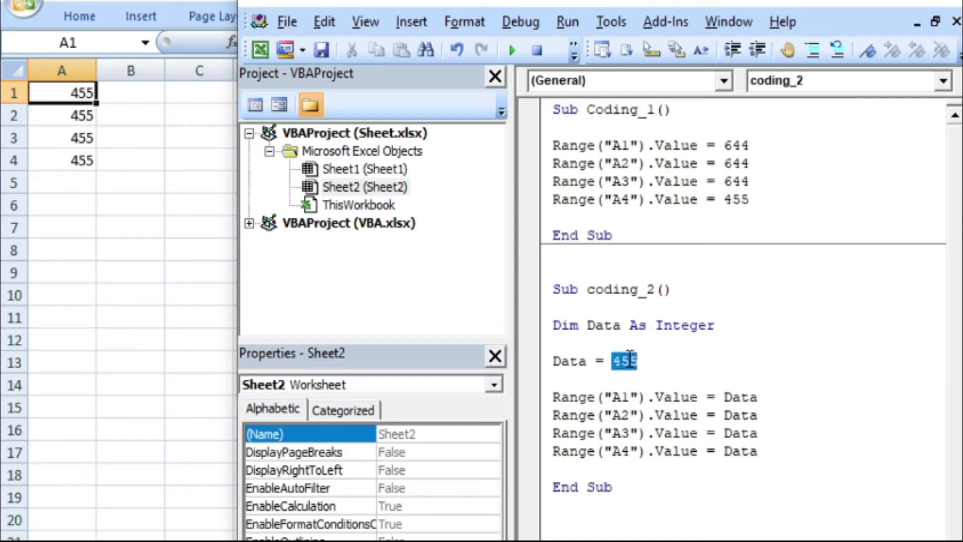
type("644")
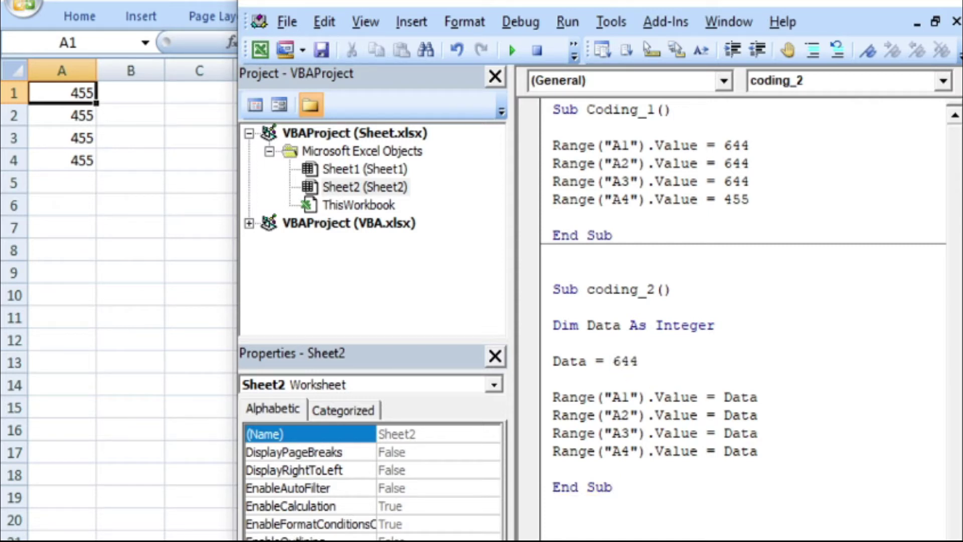
key("F8")
key("F8")
key("F8")
key("F8")
key("F8")
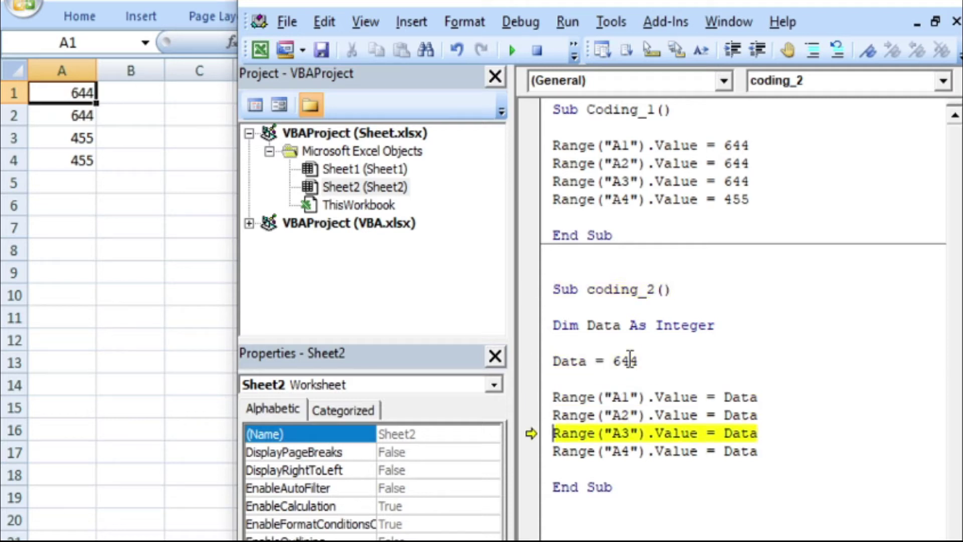
key("F8")
key("F8")
key("F8")
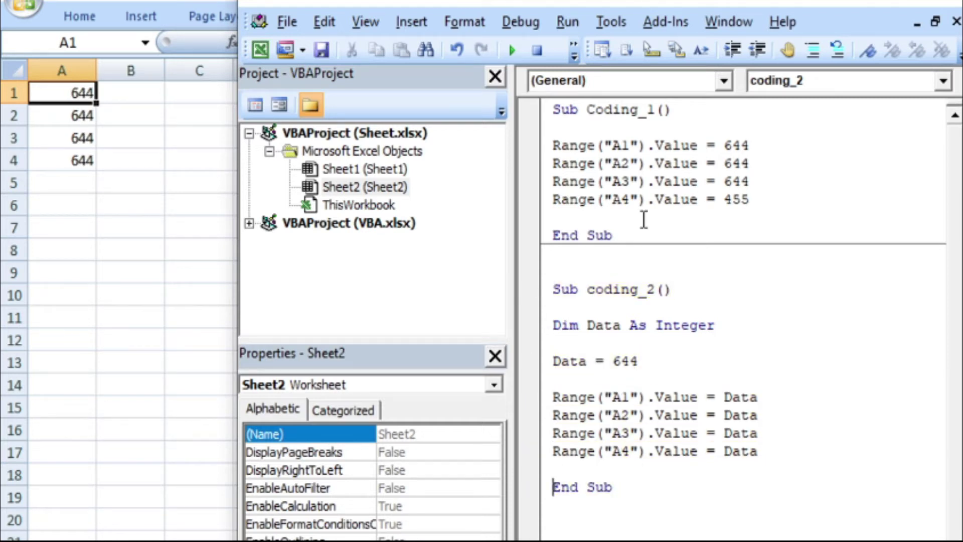
Step: Change Data's value to 1000 and step through coding_2 again
left_click(655, 364)
key("BackSpace")
key("BackSpace")
key("BackSpace")
type("1000")
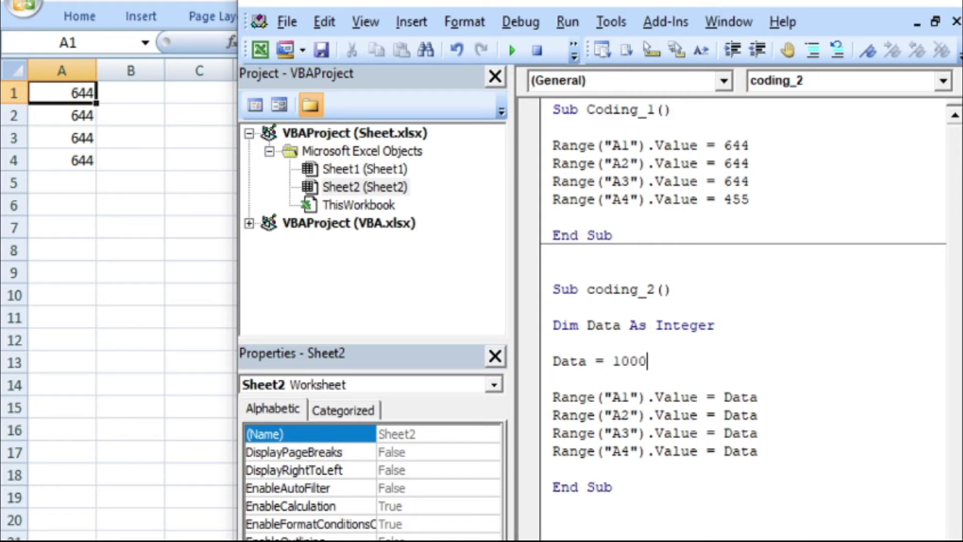
key("F8")
key("F8")
key("F8")
key("F8")
key("F8")
key("F8")
key("F8")
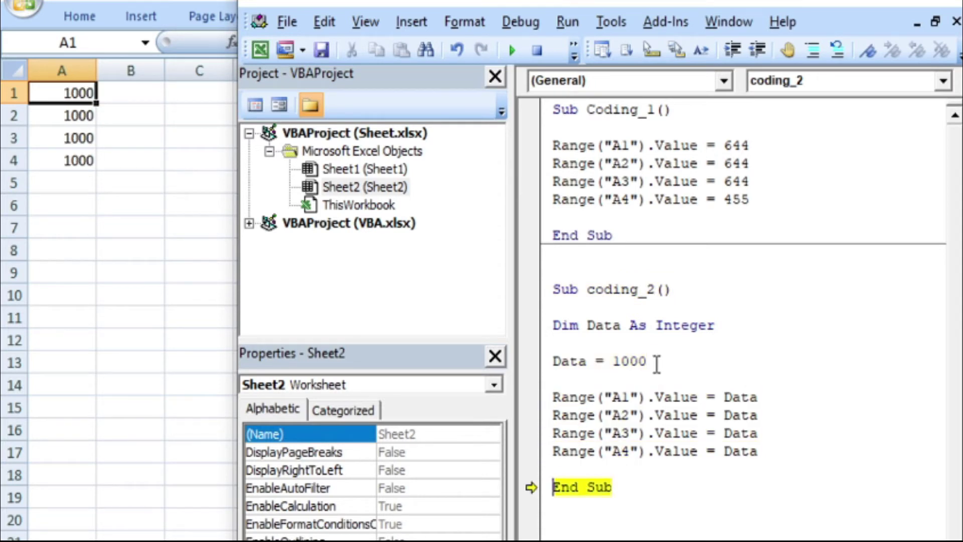
key("F8")
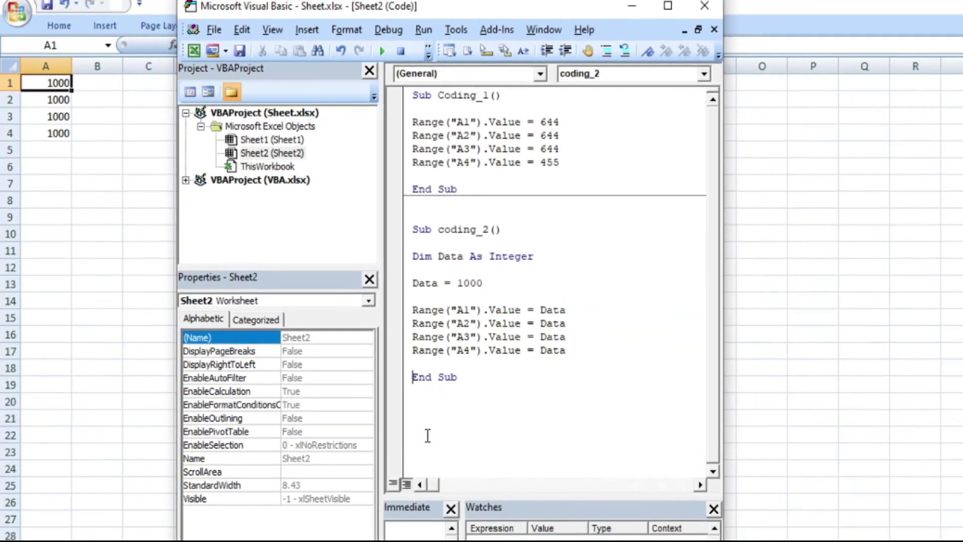
Step: Go to Sheet1's Numeric Data Type table and select the Byte entry
left_click(108, 437)
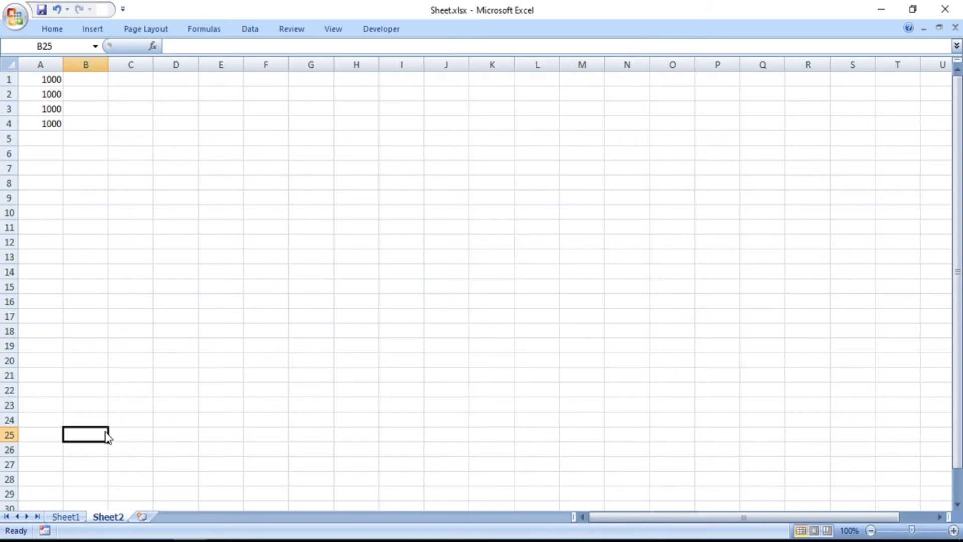
key("ctrl+Page_Up")
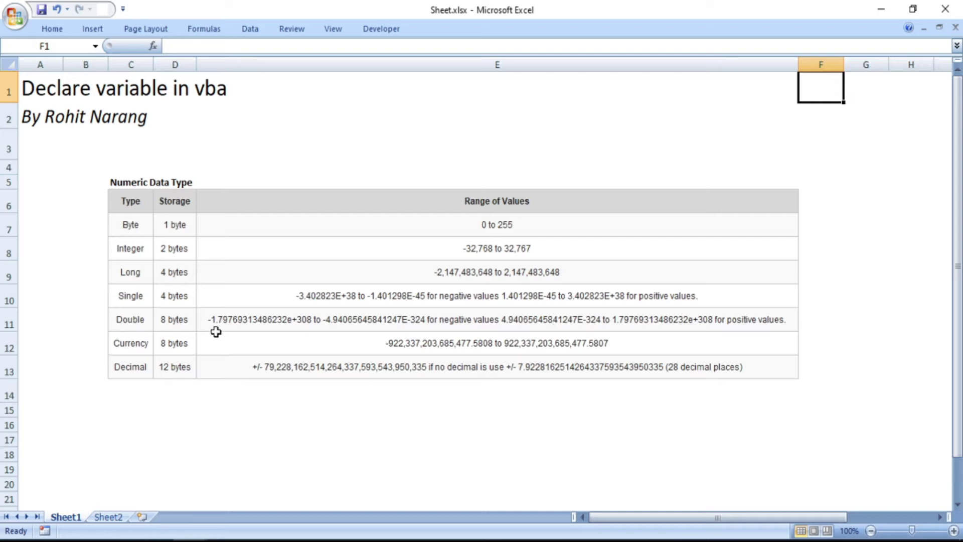
left_click(140, 221)
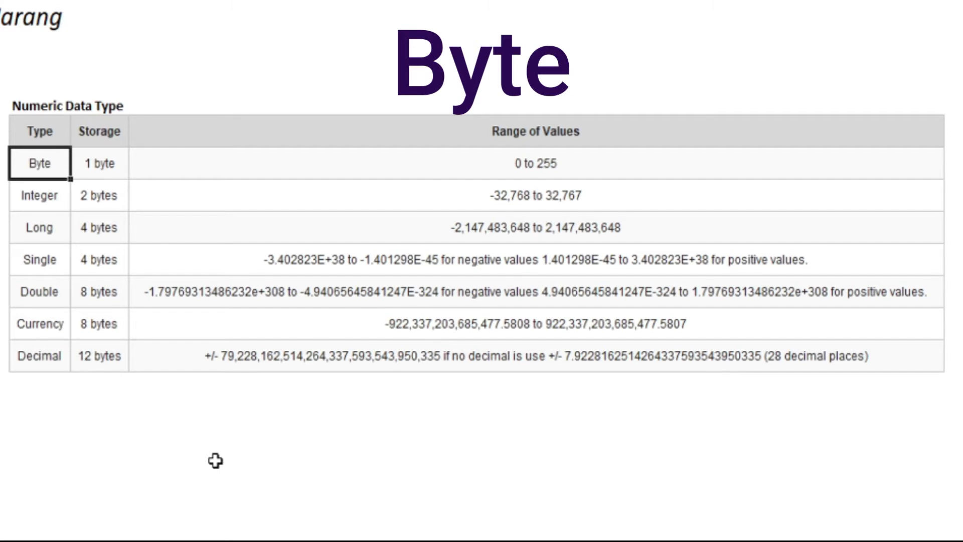
key("Down")
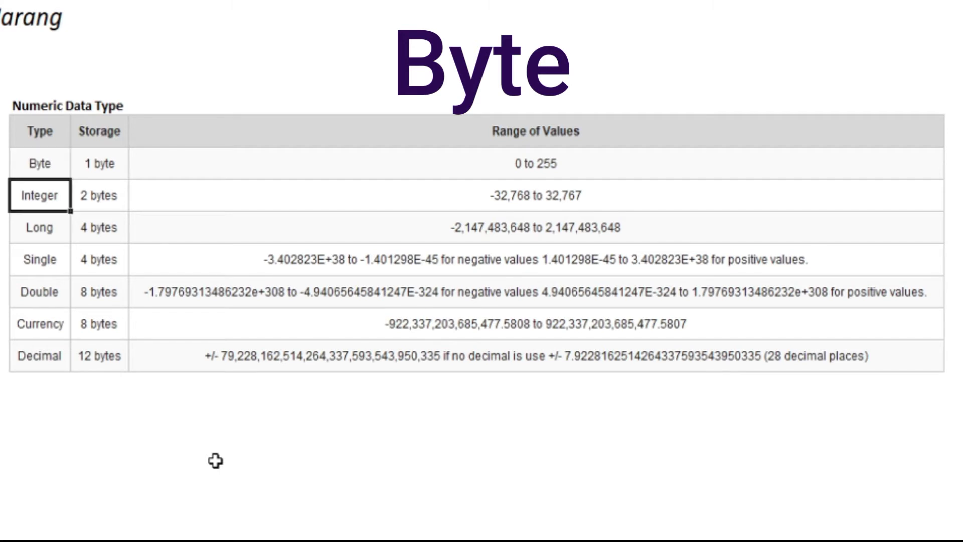
key("Down")
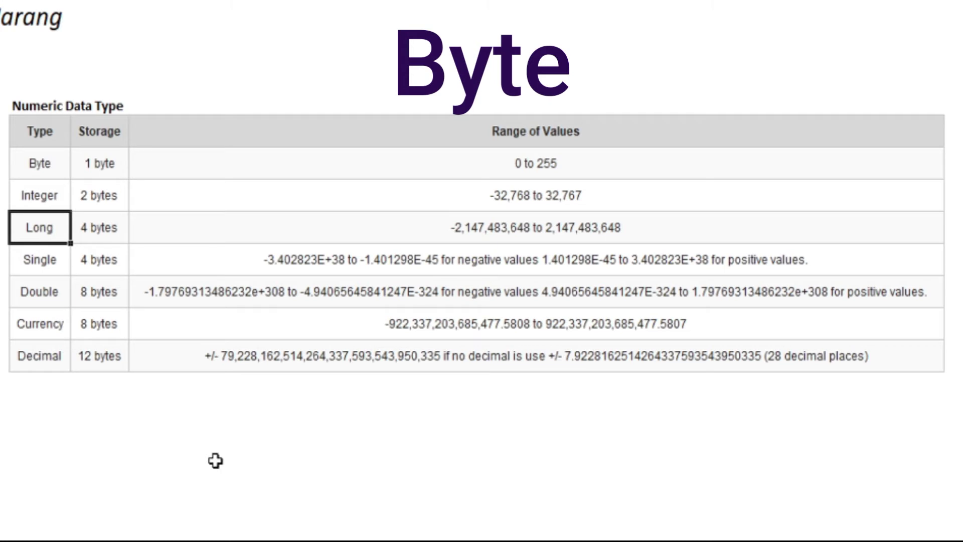
key("Up")
key("Right")
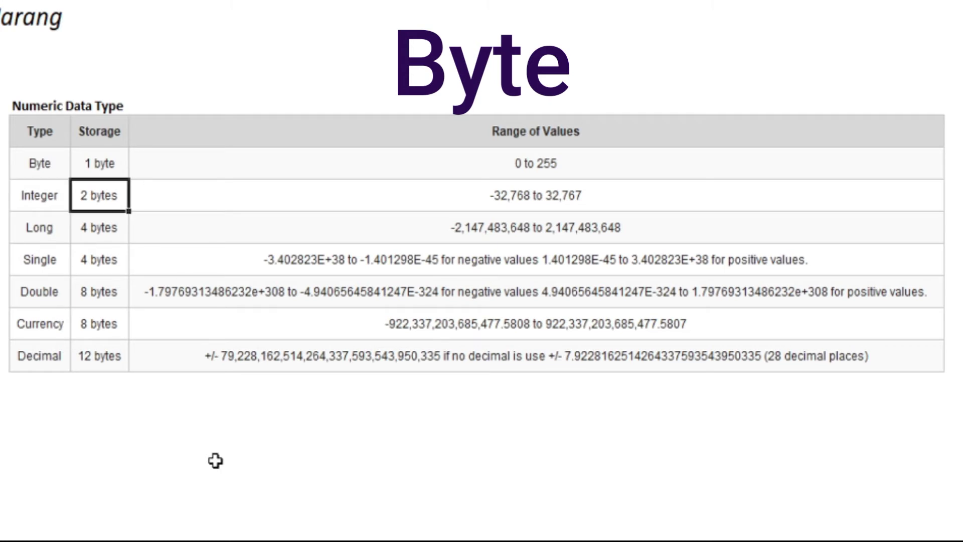
key("Up")
key("Left")
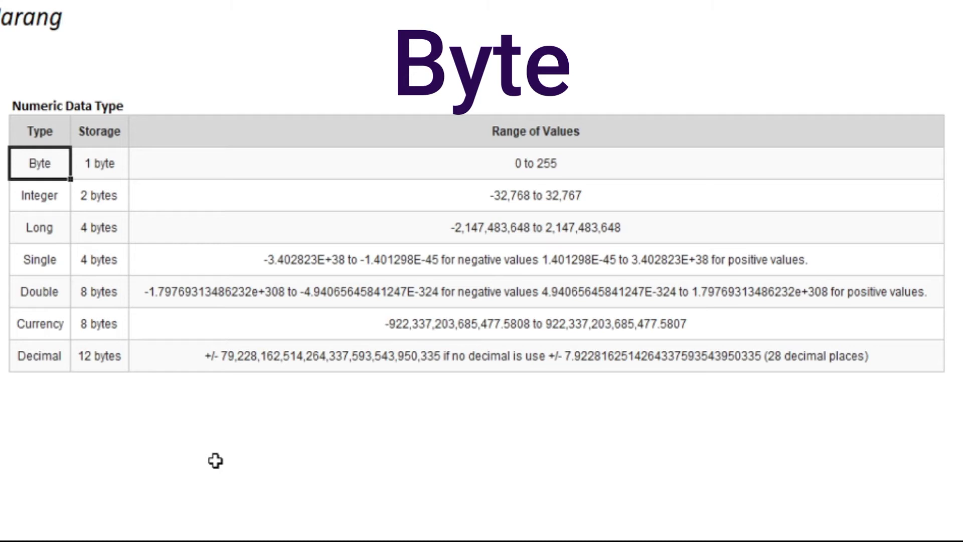
key("Right")
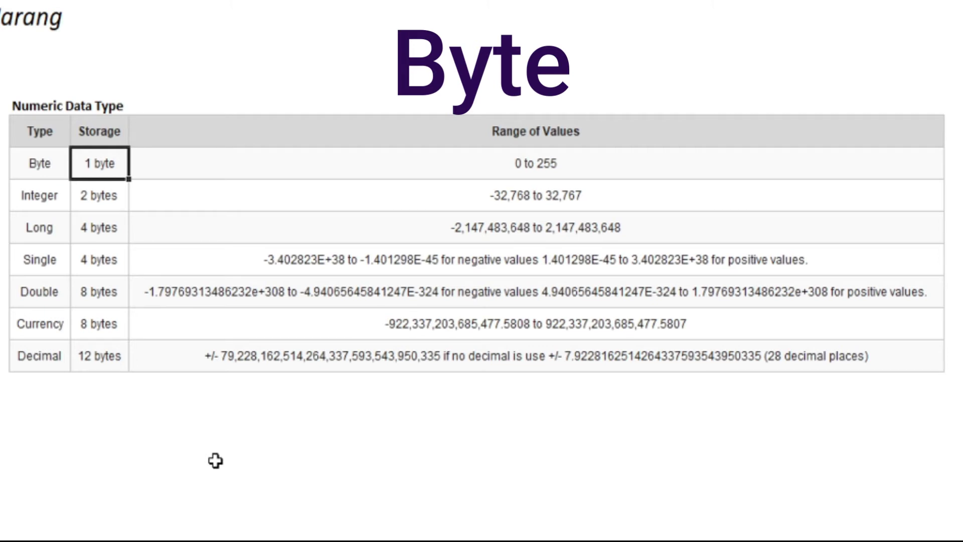
key("Left")
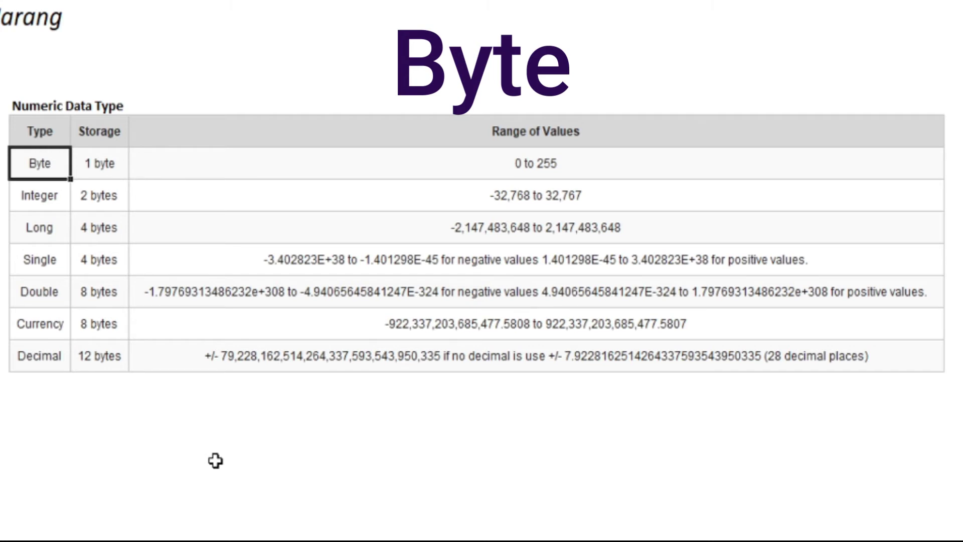
key("Right")
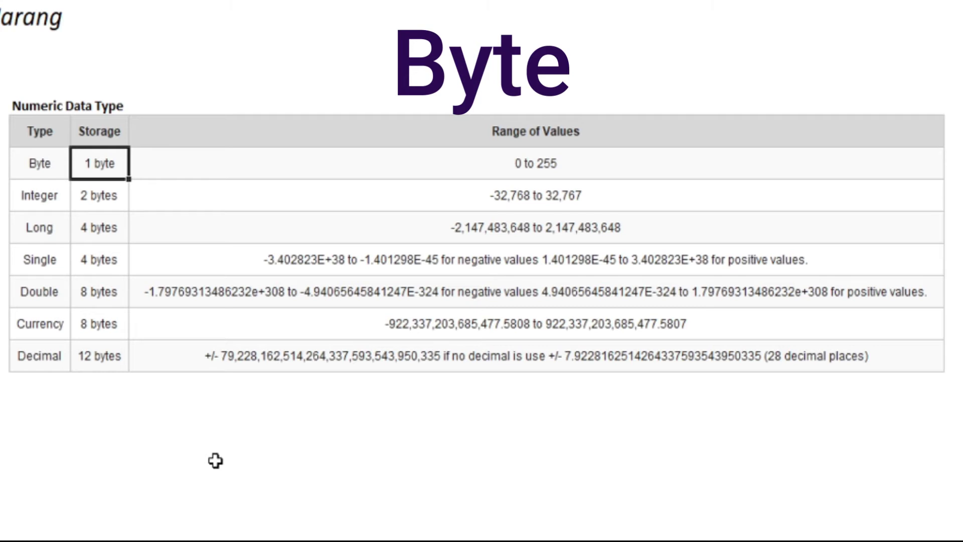
key("Right")
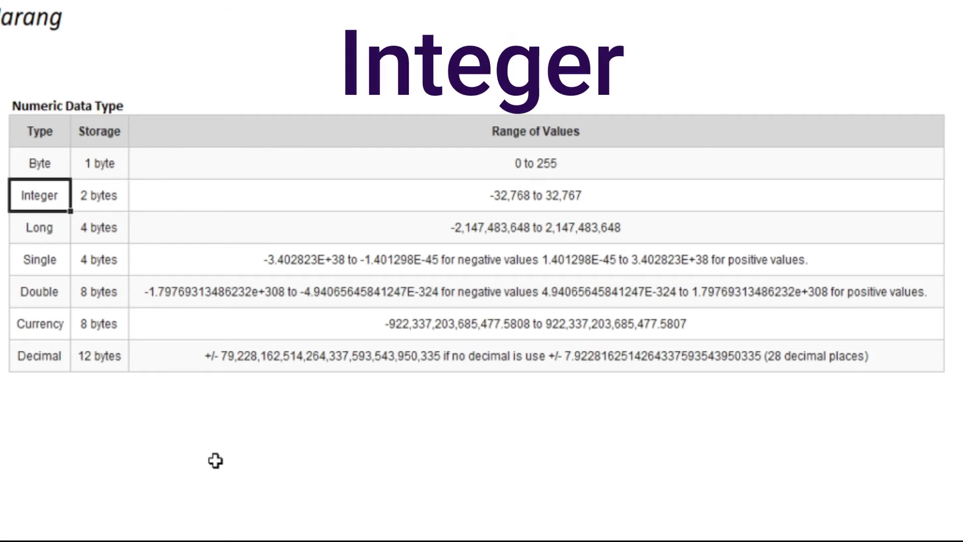
key("Right")
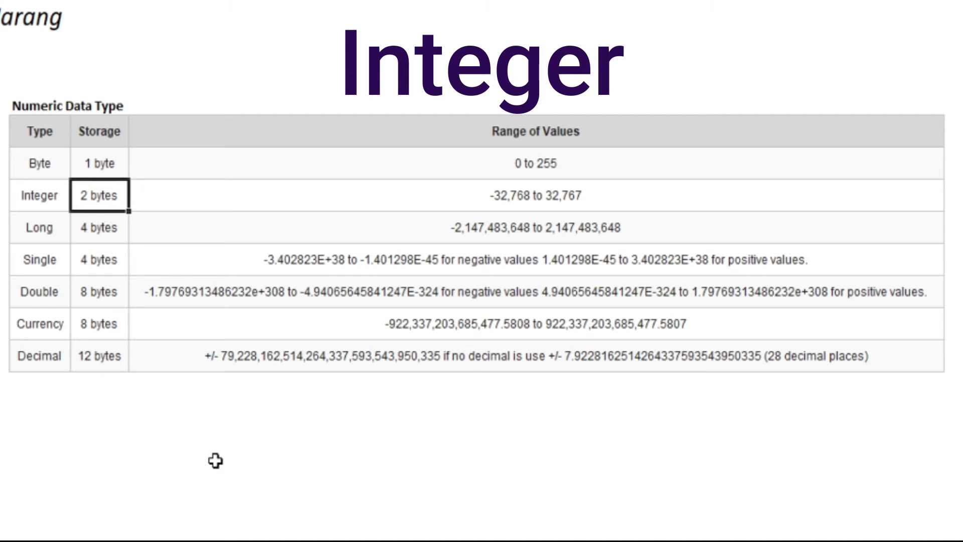
key("Right")
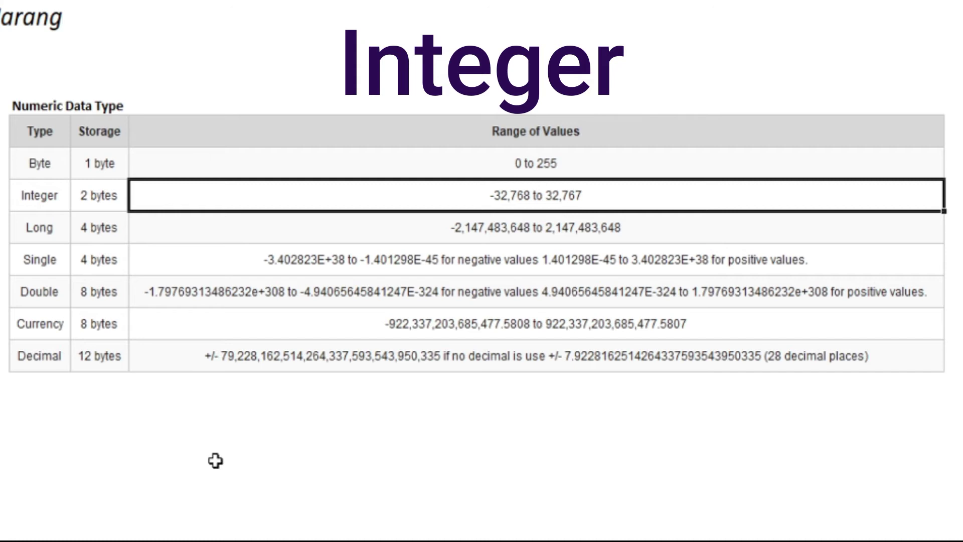
key("Left")
key("Right")
key("Right")
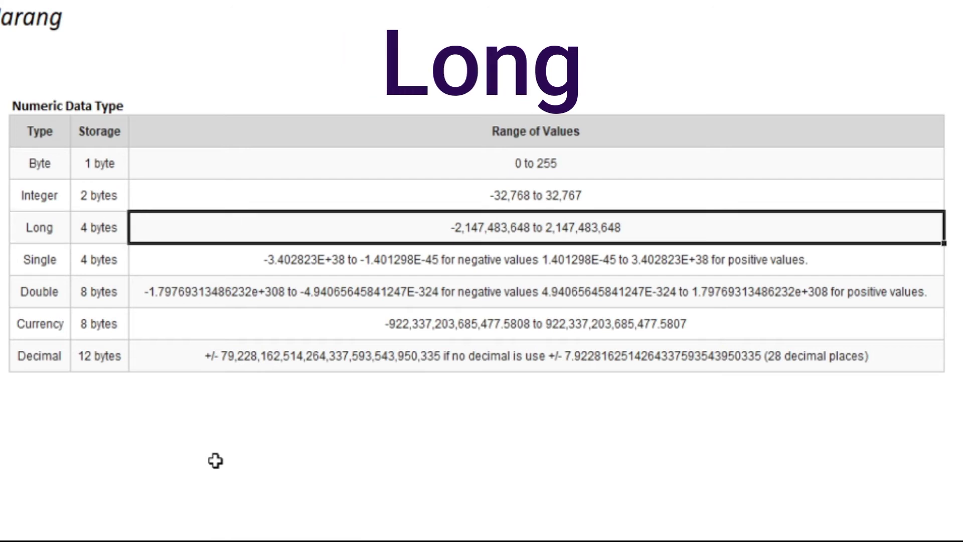
key("Down")
key("Left")
key("Left")
key("Right")
key("Right")
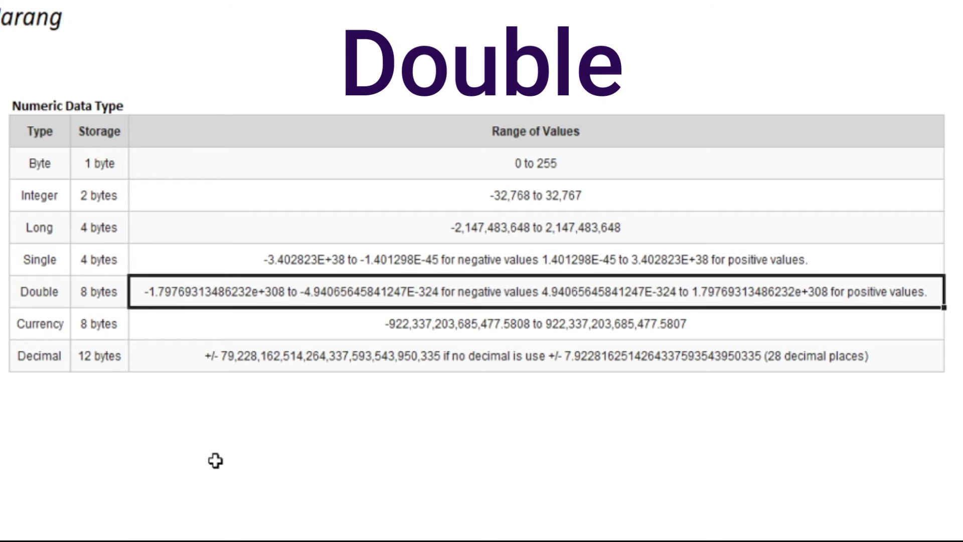
key("Left")
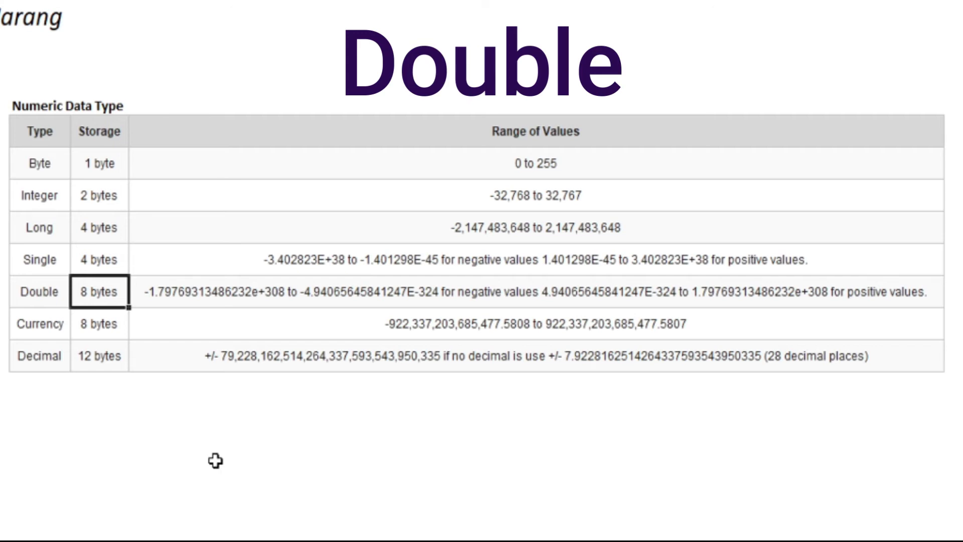
left_click(47, 169)
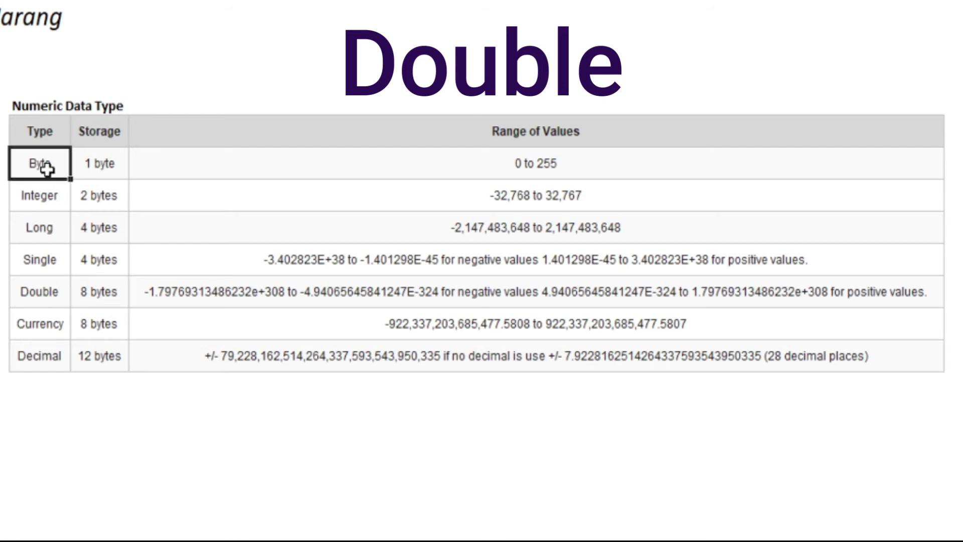
key("Down")
key("Down")
key("Down")
key("Down")
key("Down")
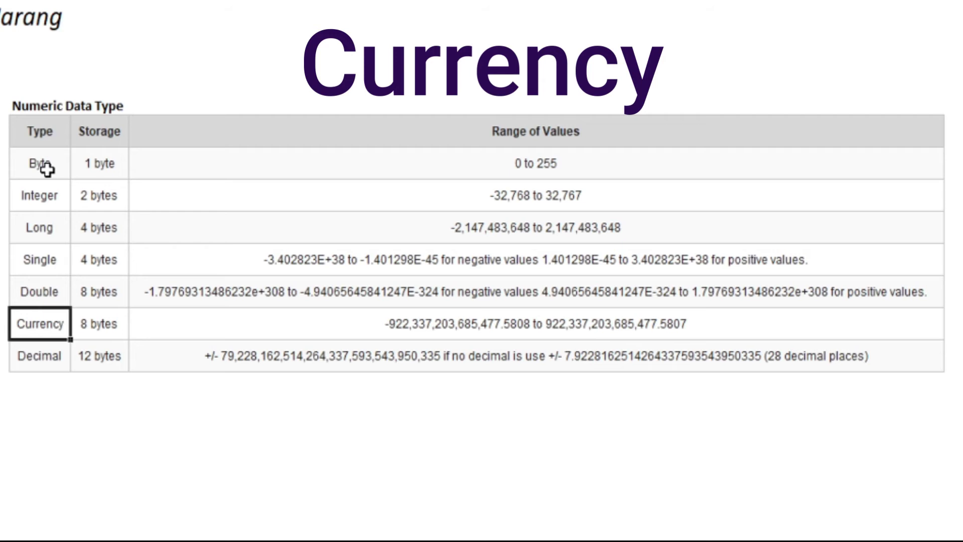
key("Right")
key("Right")
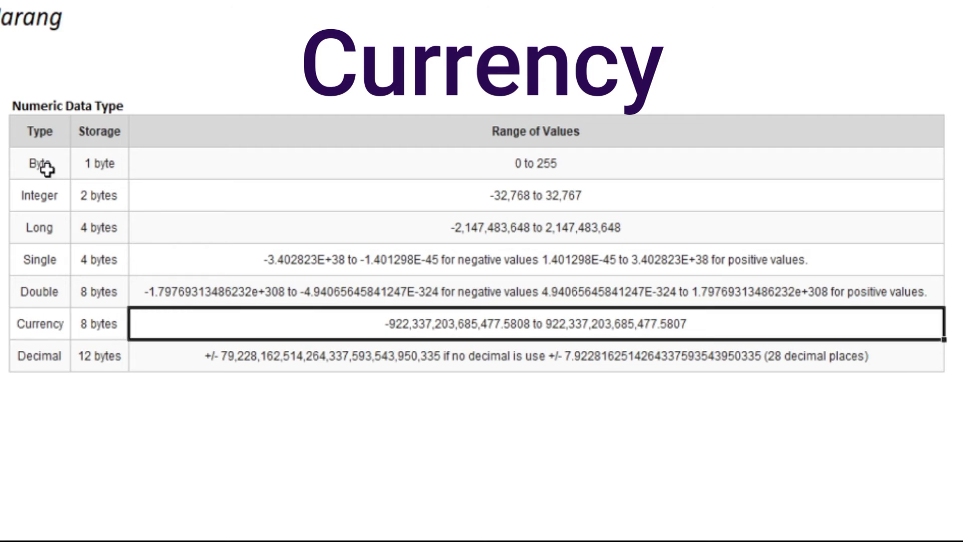
key("Down")
key("Left")
key("Left")
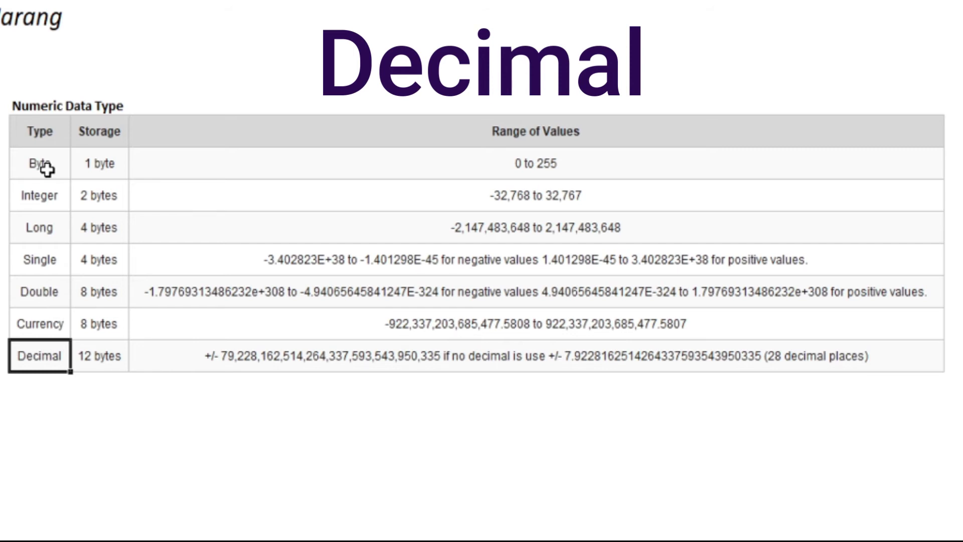
key("Right")
key("Right")
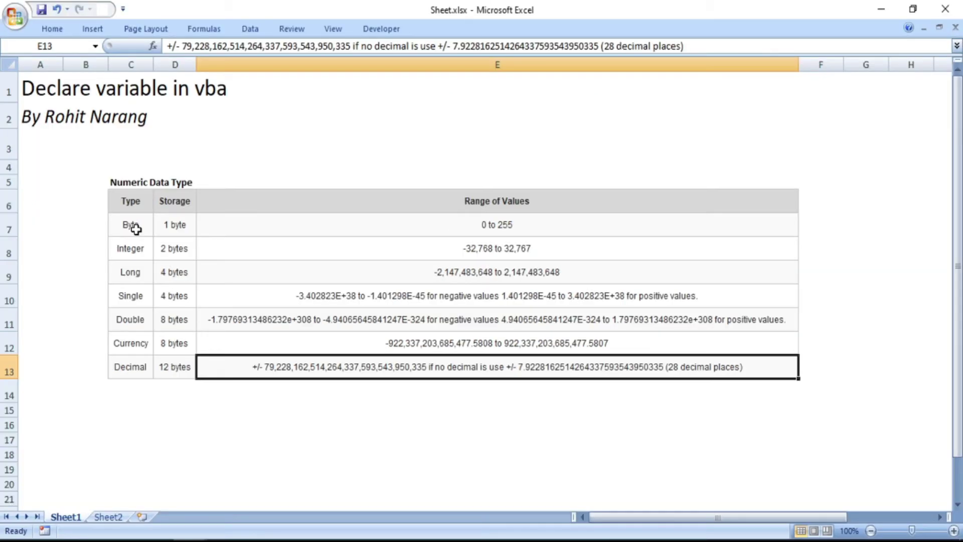
Step: Return to Sheet2's code in the Visual Basic editor and delete the existing macro code
key("Left")
key("Up")
key("Up")
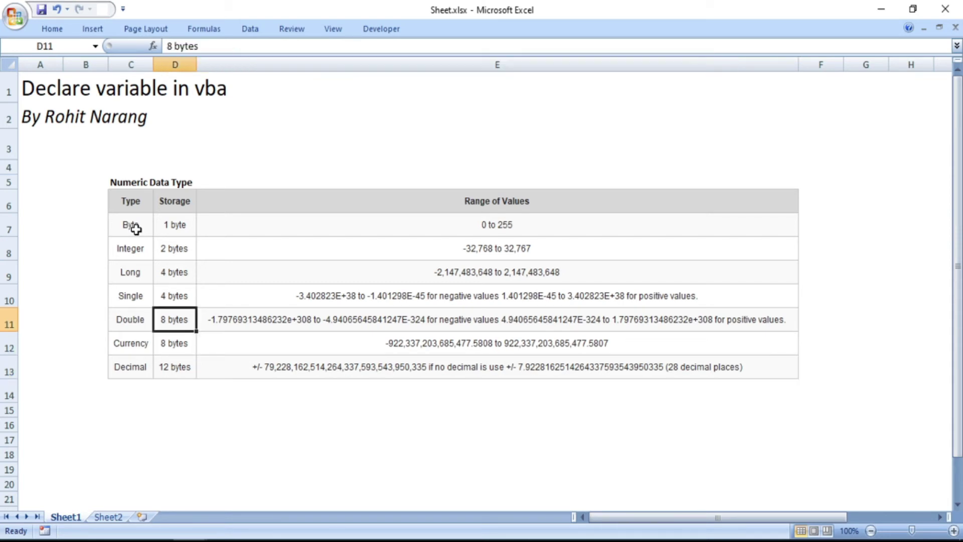
key("alt+F11")
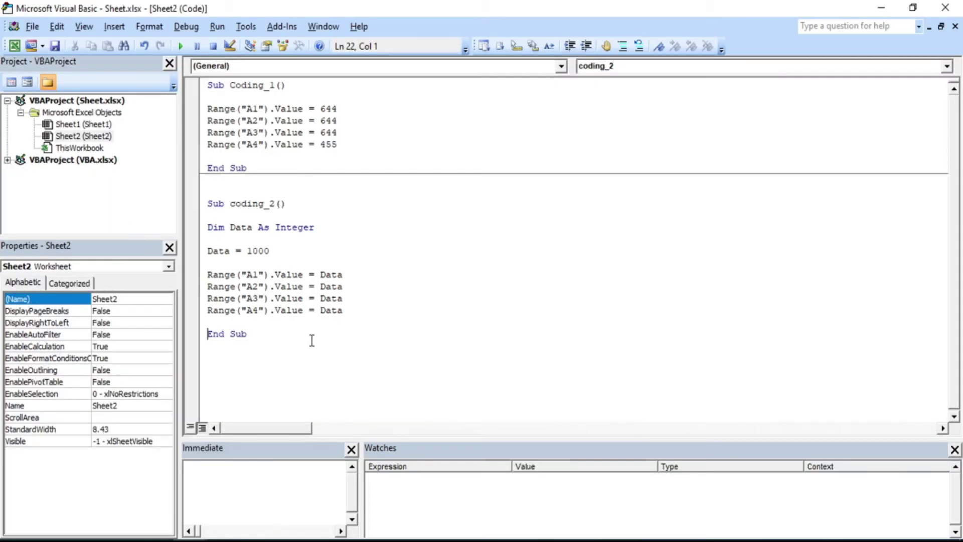
mouse_move(315, 345)
left_mouse_down()
mouse_move(219, 196)
mouse_move(208, 84)
left_mouse_up()
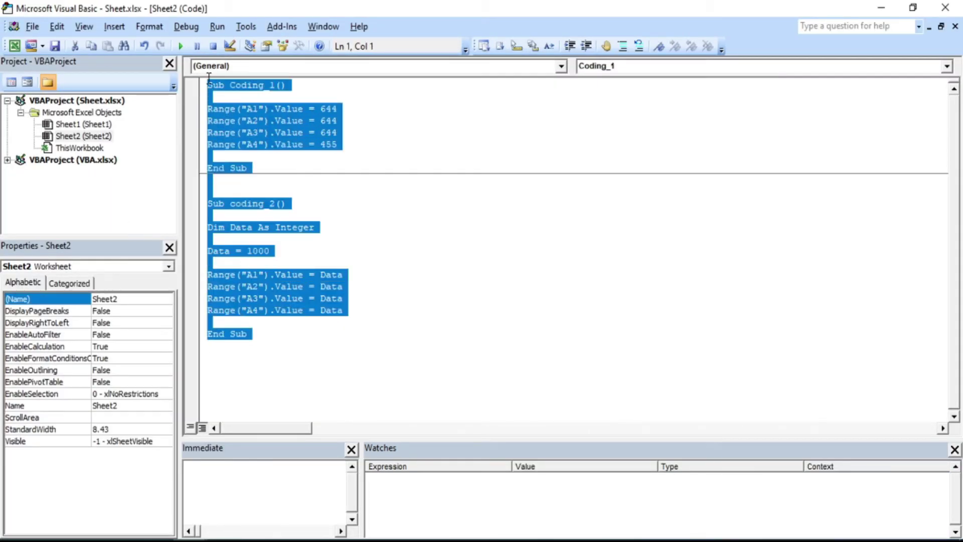
key("Delete")
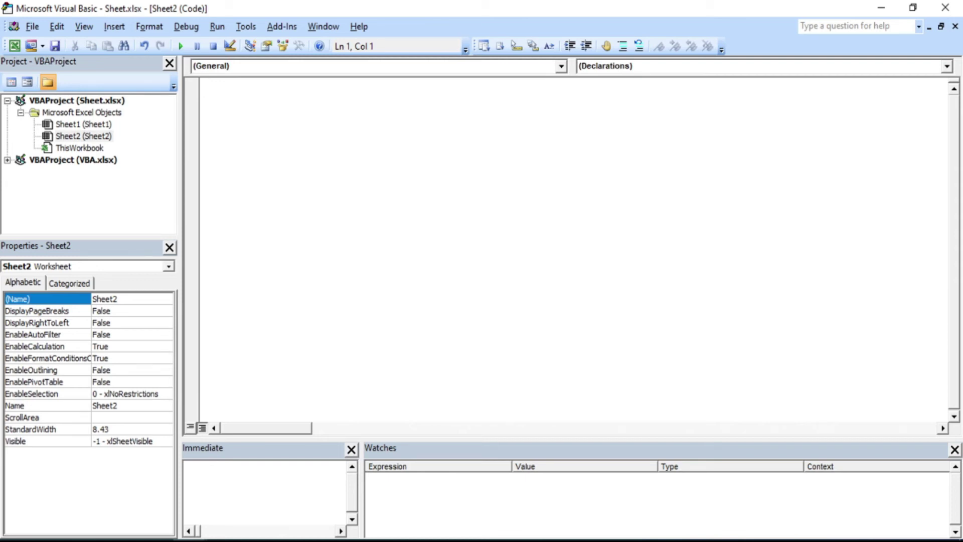
Step: Create the Sub Rohit() procedure with a blank line inside it
type("SUb Rohit()")
key("Return")
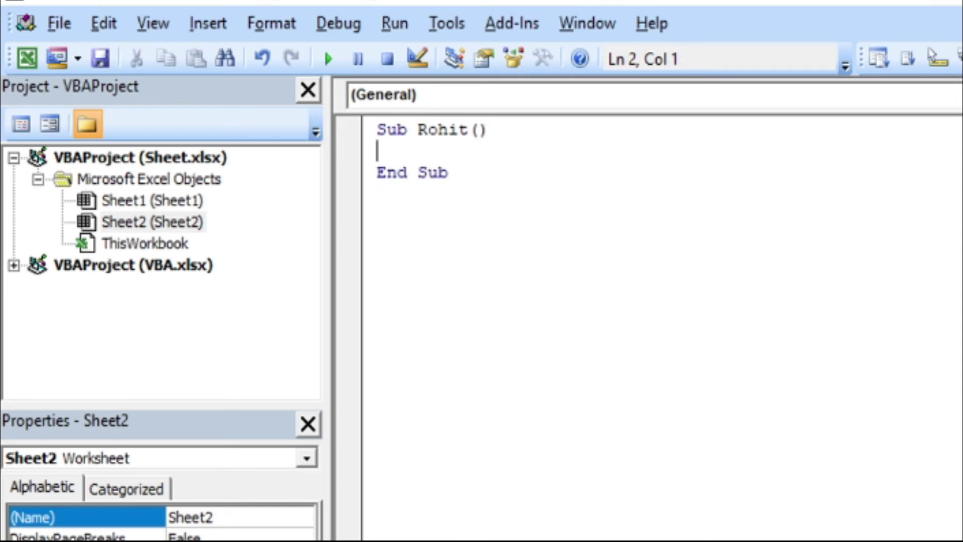
key("Return")
key("Up")
key("Return")
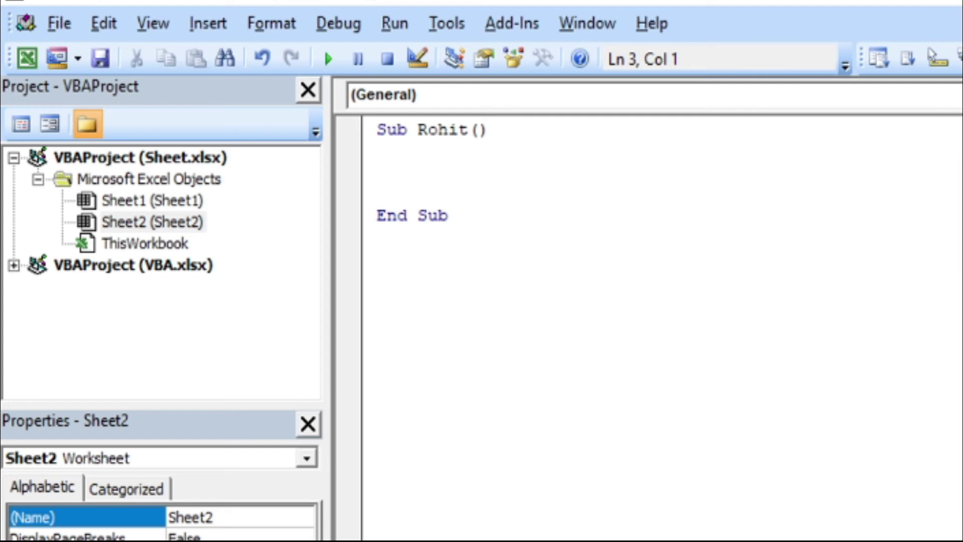
Step: Declare data As Byte inside Rohit
type("Dim ")
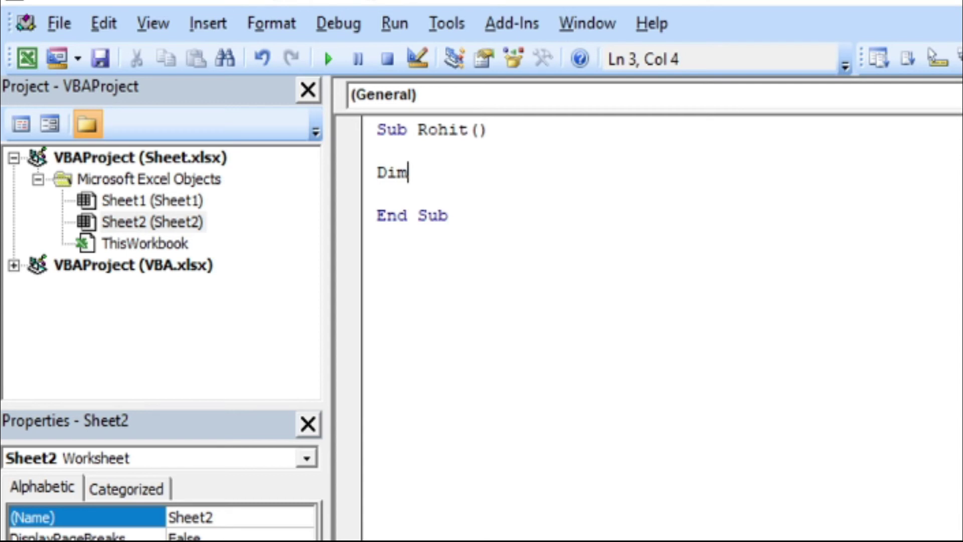
type("by")
key("BackSpace")
key("BackSpace")
type("data as ")
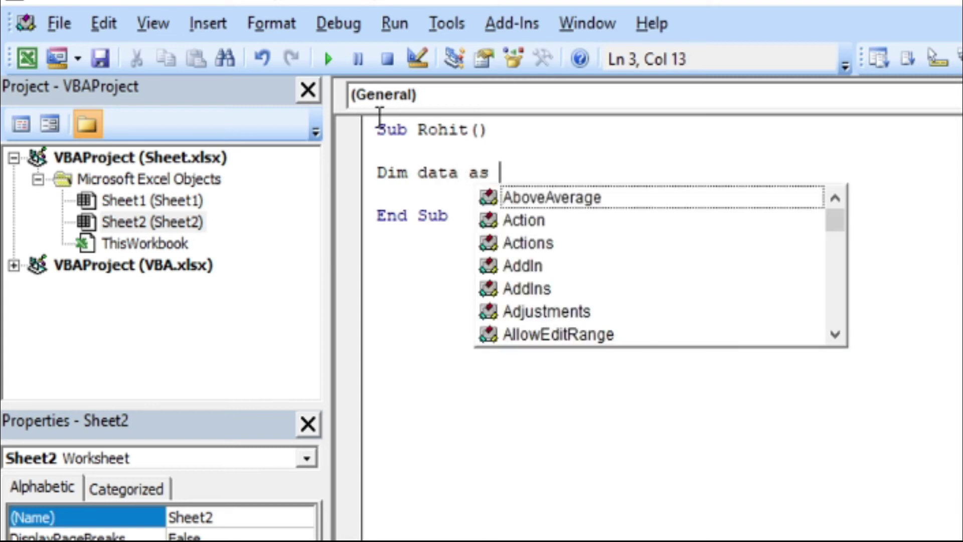
type("by")
key("Tab")
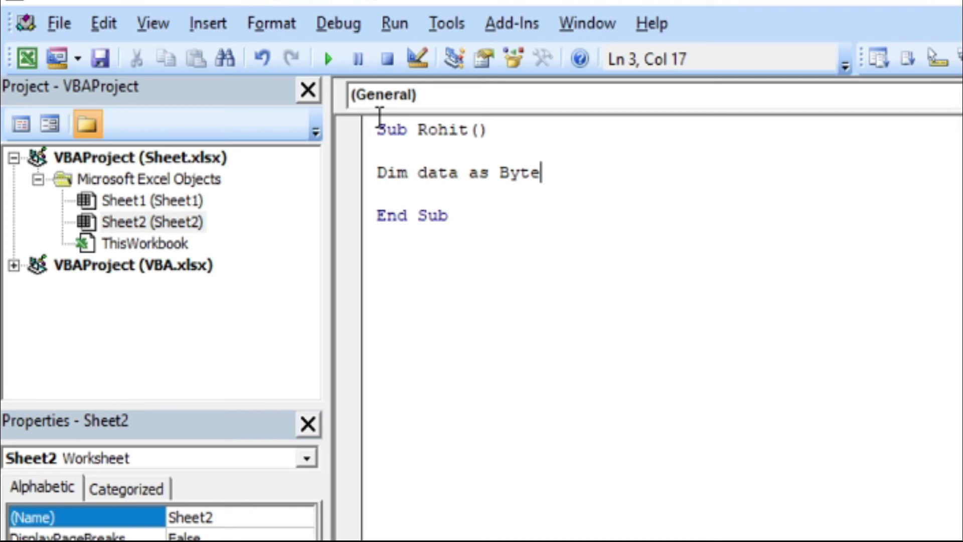
key("Return")
key("Return")
Step: Start a Range line below the data declaration
type("ra")
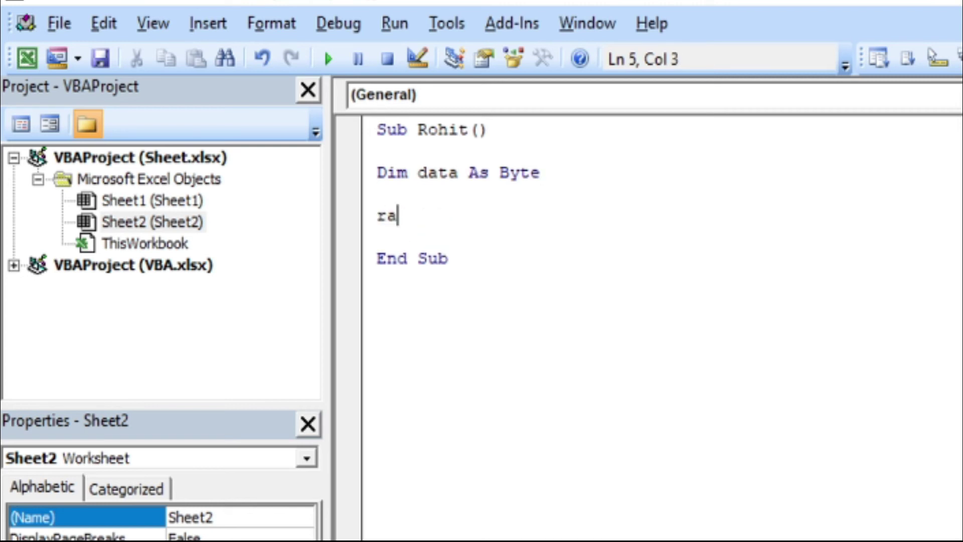
type("nge")
key("alt")
key("Right")
key("Escape")
key("Down")
key("Down")
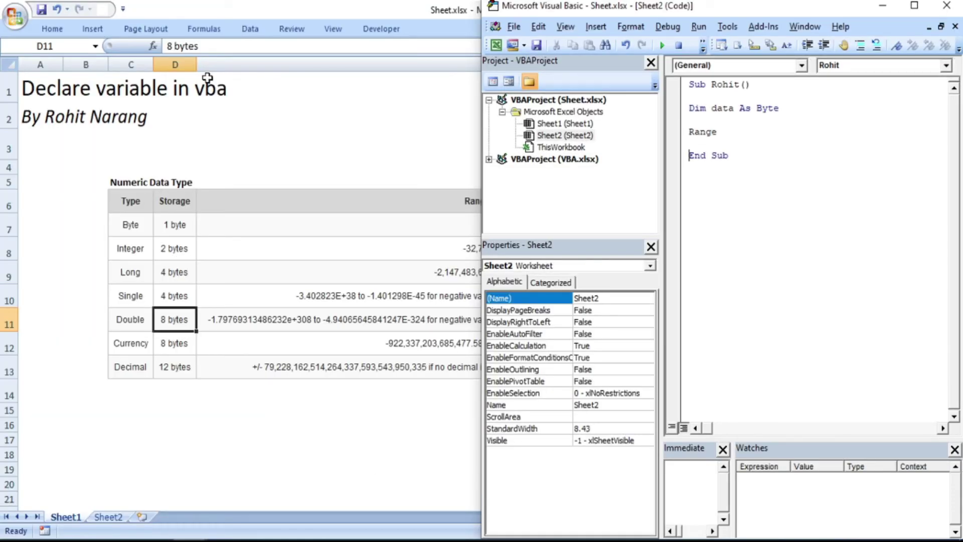
Step: Complete the line as Range("a2").Value = data
left_click(725, 131)
type("(\"a2\"")
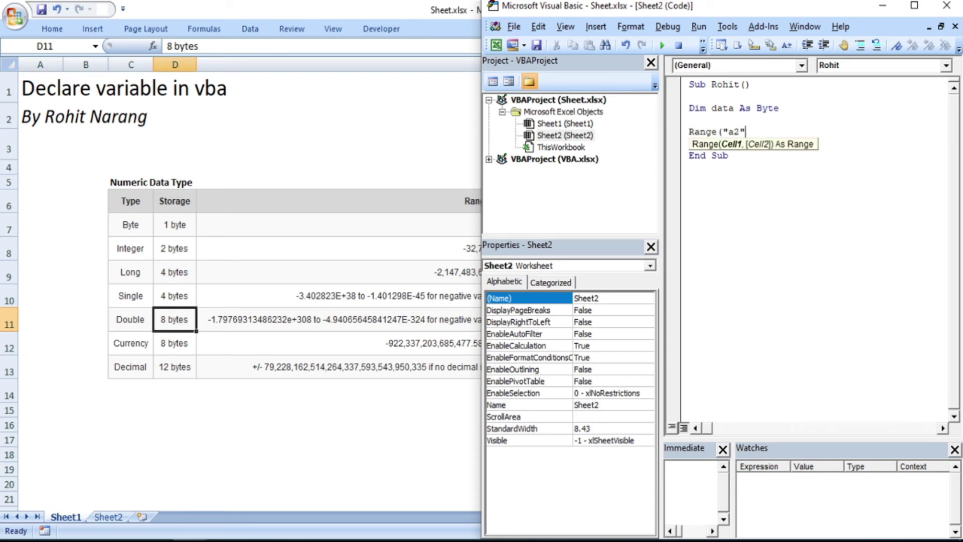
type(").")
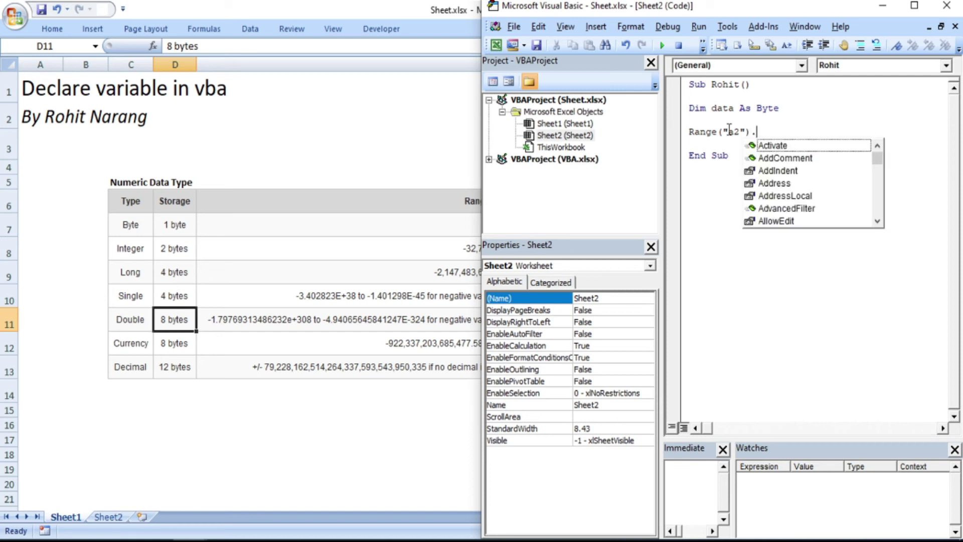
type("value")
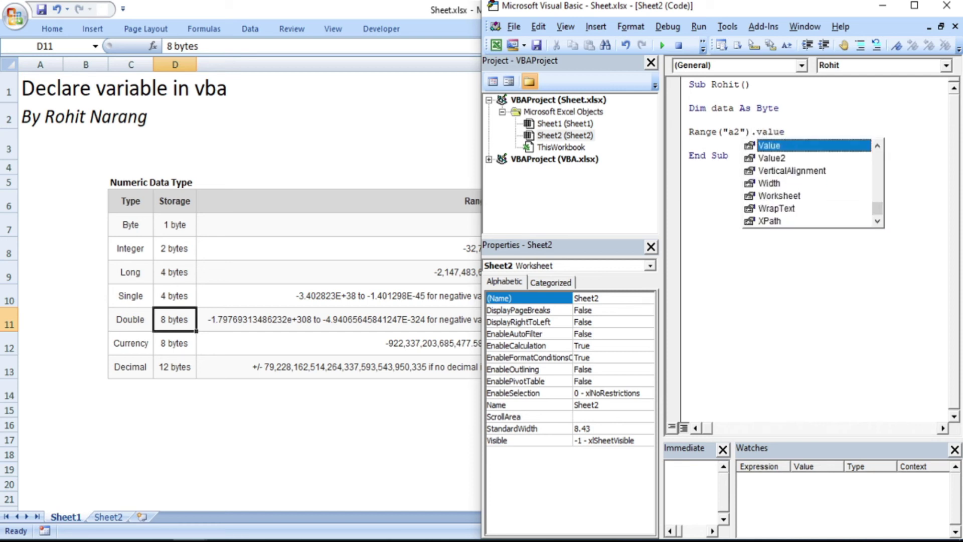
key("Tab")
type("= data")
Step: Insert data = 200 above the Range line, then bring up Sheet2 in Excel
key("Up")
key("Return")
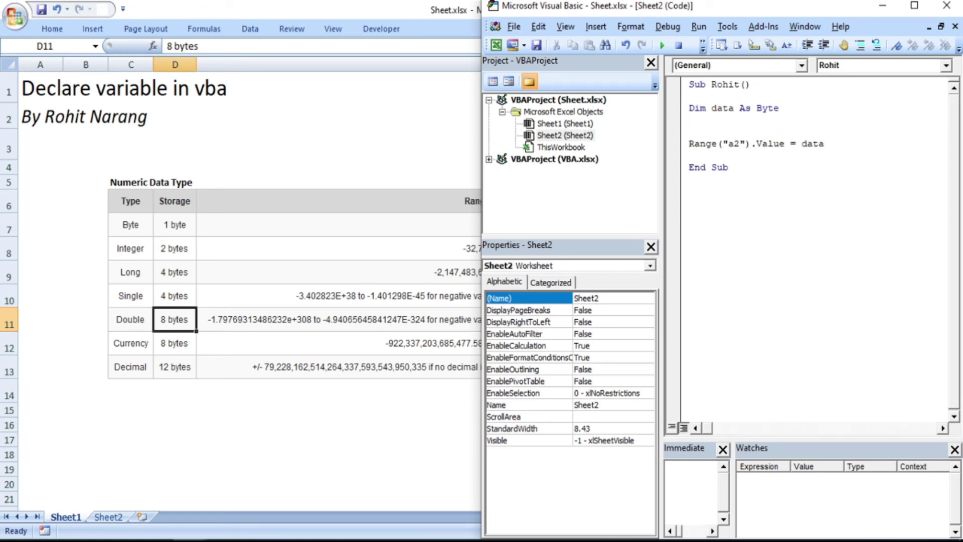
key("Return")
type("ata = 200")
left_click(746, 131)
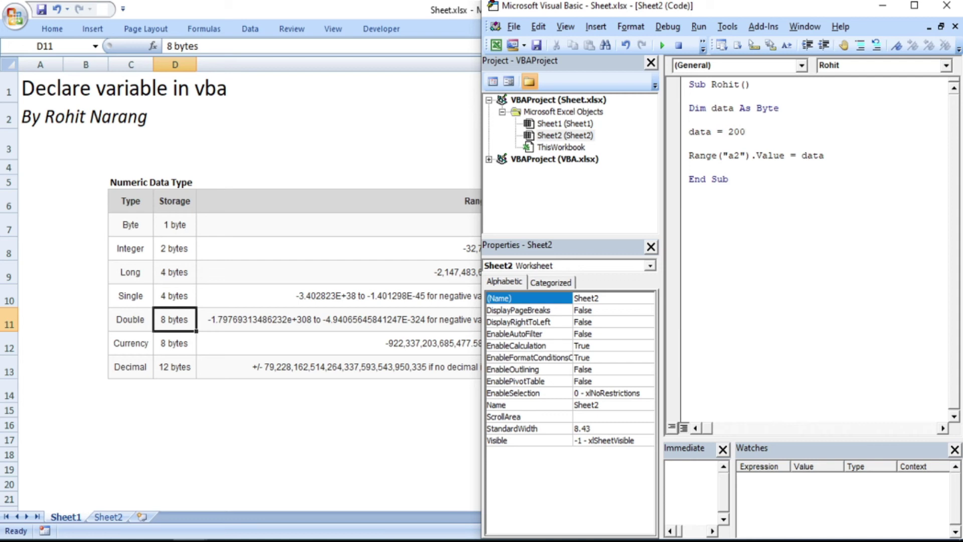
left_click(586, 139)
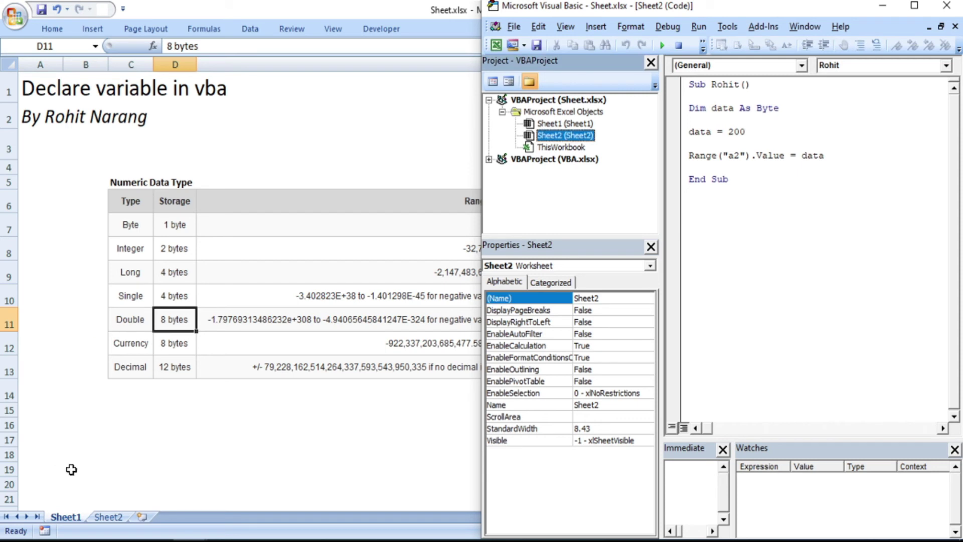
left_click(109, 517)
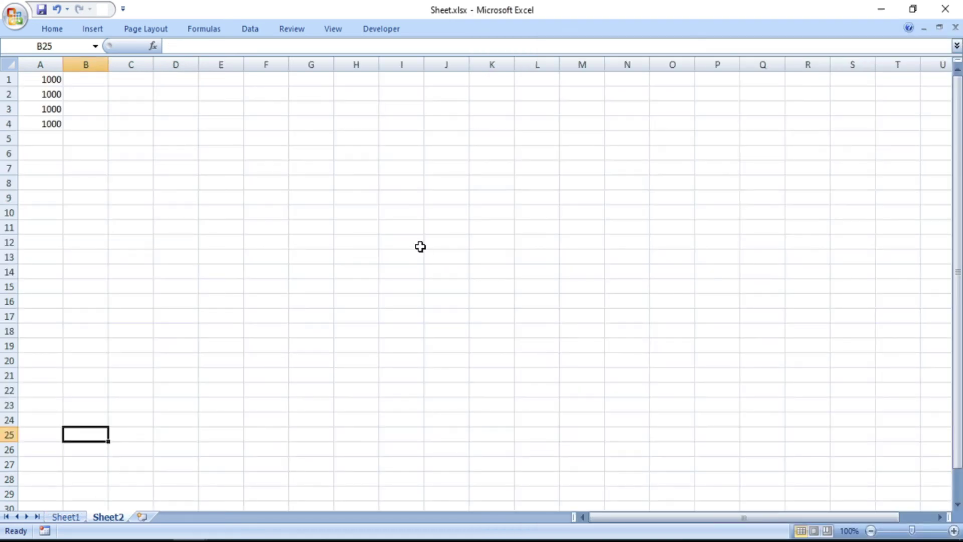
Step: Step through the Rohit macro line by line, past data = 200, to End Sub
key("alt+F11")
left_click(803, 151)
key("F8")
key("F8")
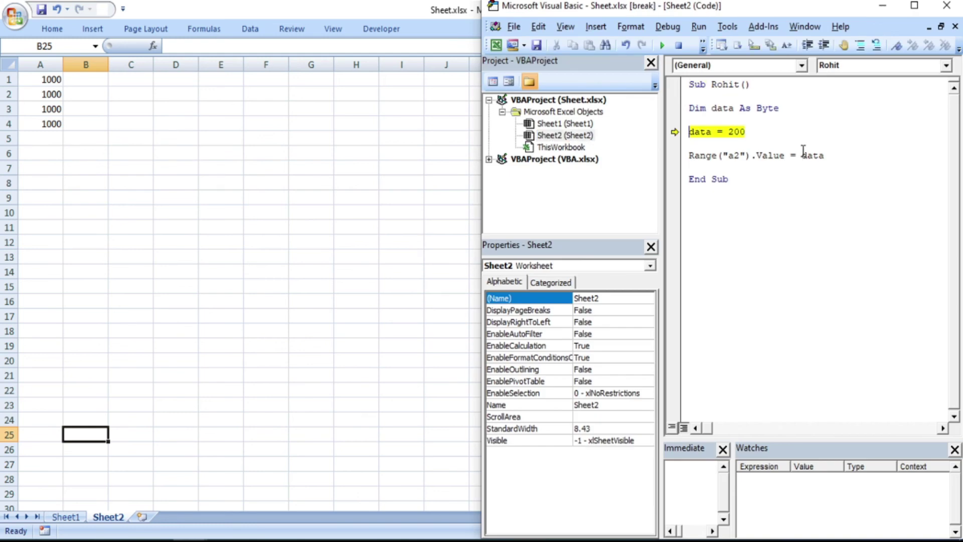
key("F8")
key("F8")
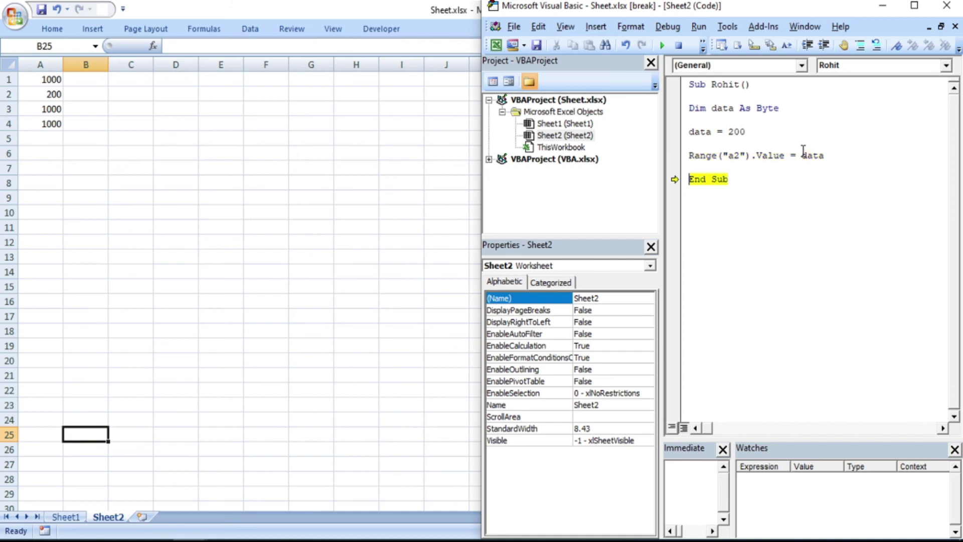
key("F8")
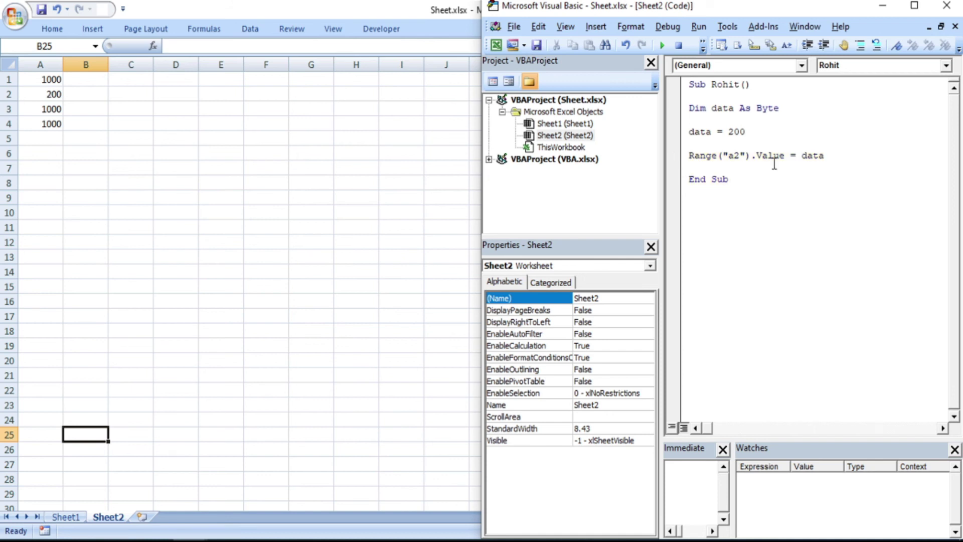
Step: Confirm 200 landed in Sheet2's A2, then clear cells A1:A4
left_click_drag(744, 156, 681, 160)
left_click(56, 100)
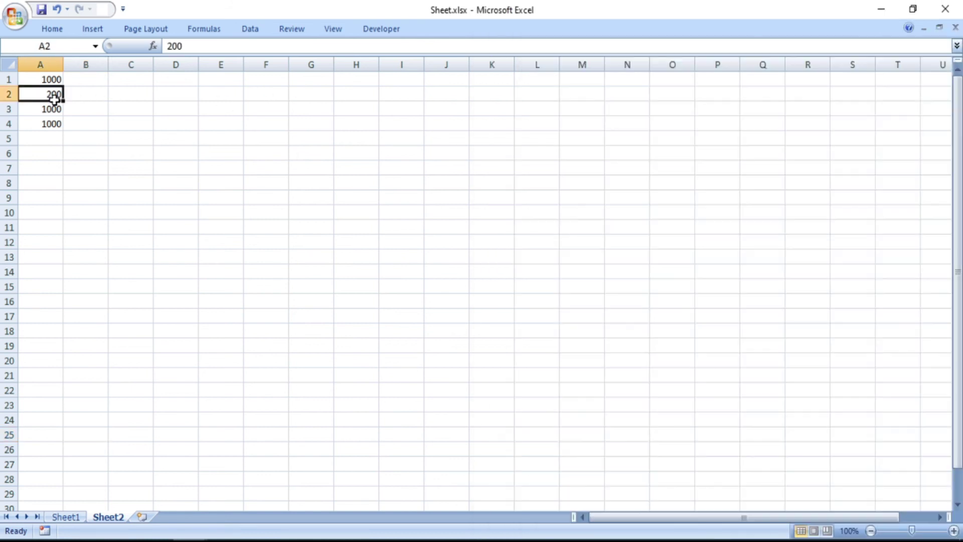
left_click_drag(53, 79, 52, 124)
key("Delete")
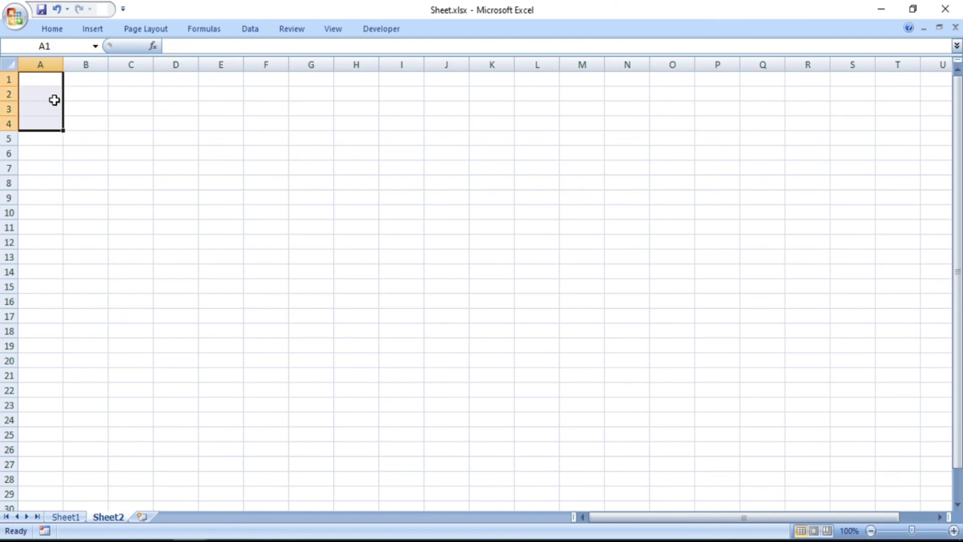
key("ctrl+Home")
key("alt+F11")
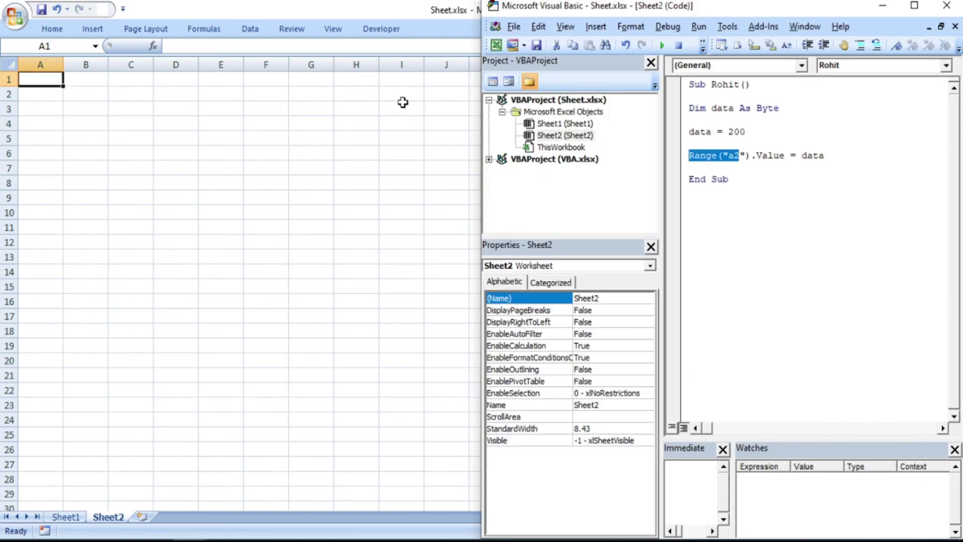
Step: Run Sheet2.Rohit so A2 shows 200, then select the 200 in data = 200
left_click(792, 193)
key("F5")
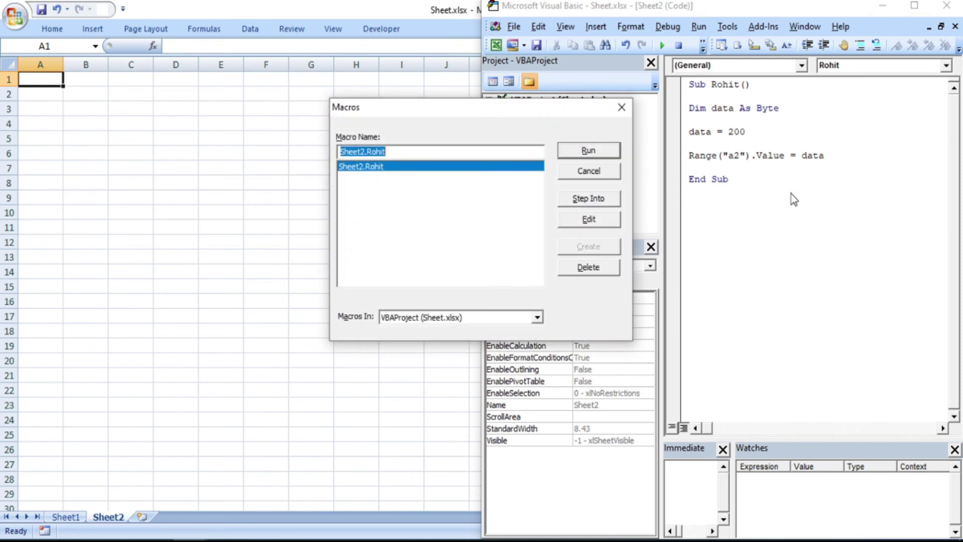
left_click(602, 150)
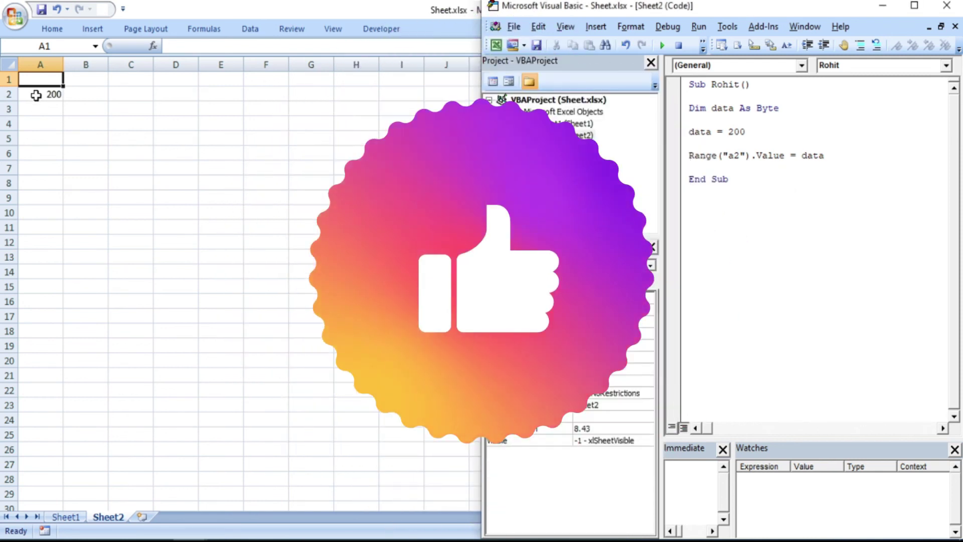
left_click(38, 94)
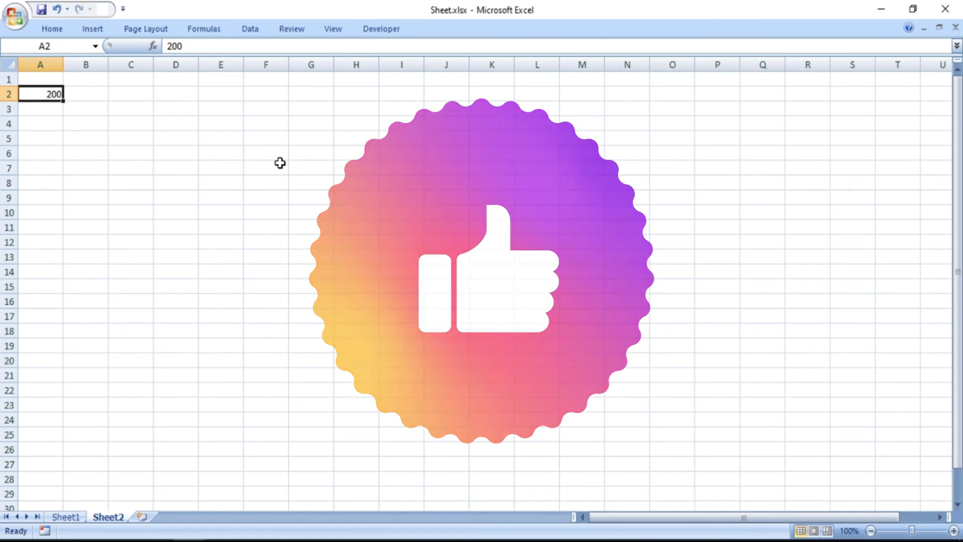
key("alt+F11")
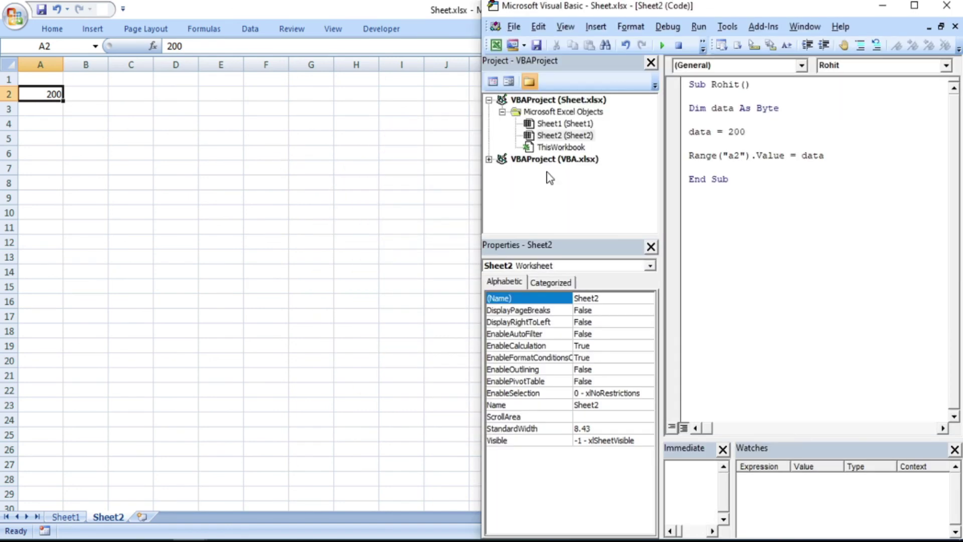
double_click(737, 131)
Step: Change the assigned value to 300 and run, triggering Run-time error '6': Overflow
type("300")
key("F5")
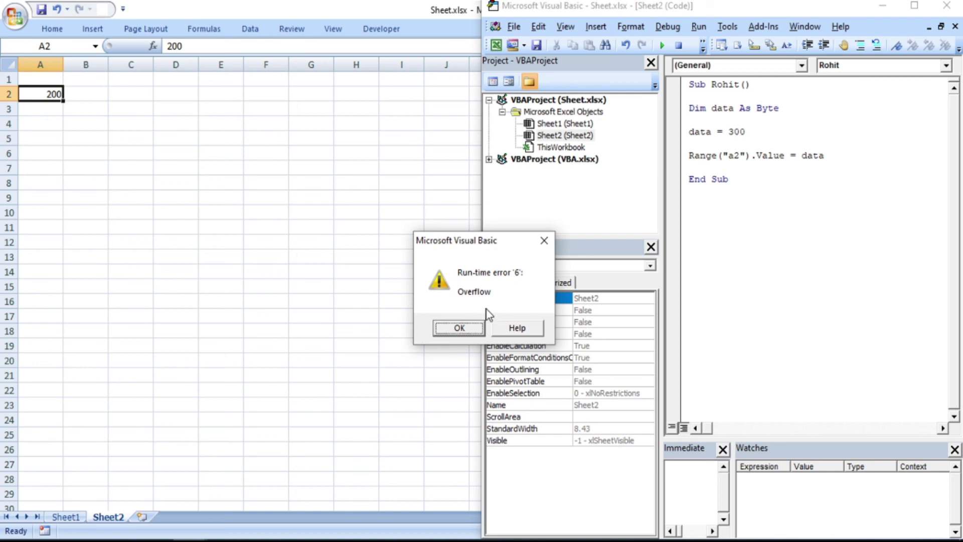